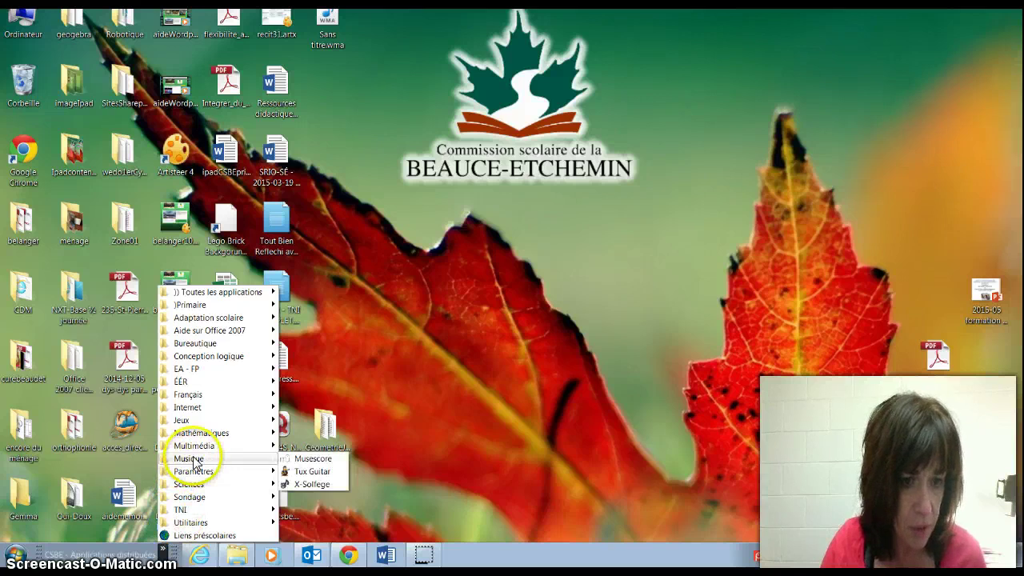
# Launch Format Factory from the distributed multimedia applications and move its window higher on the desktop
pyautogui.moveTo(212, 439)
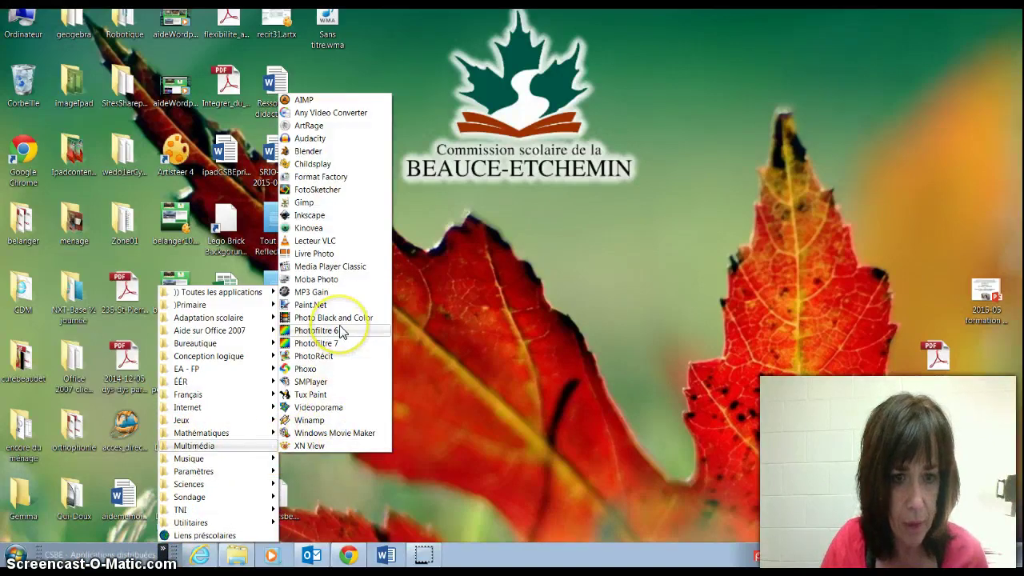
pyautogui.click(344, 182)
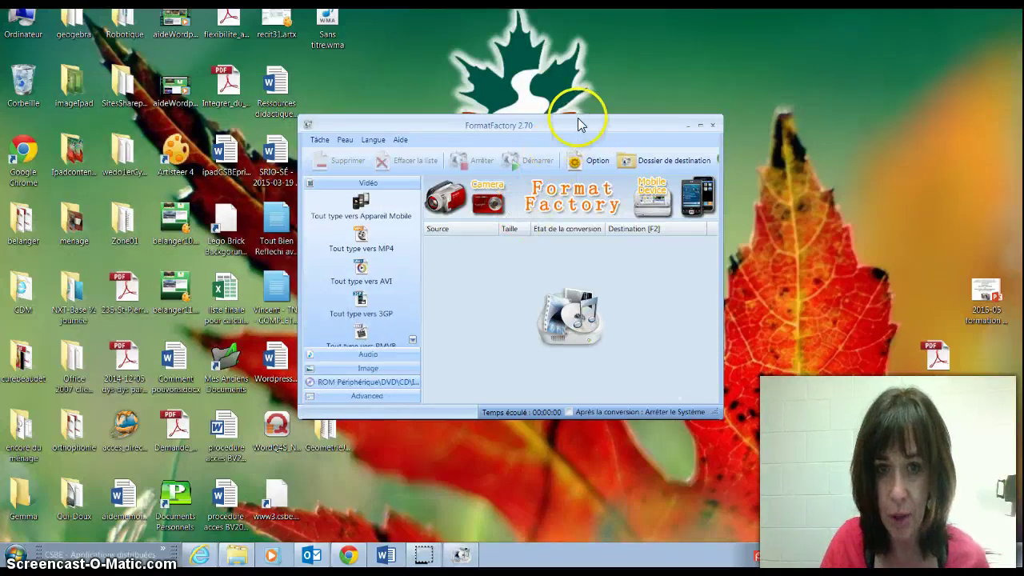
pyautogui.moveTo(579, 116); pyautogui.dragTo(582, 45)
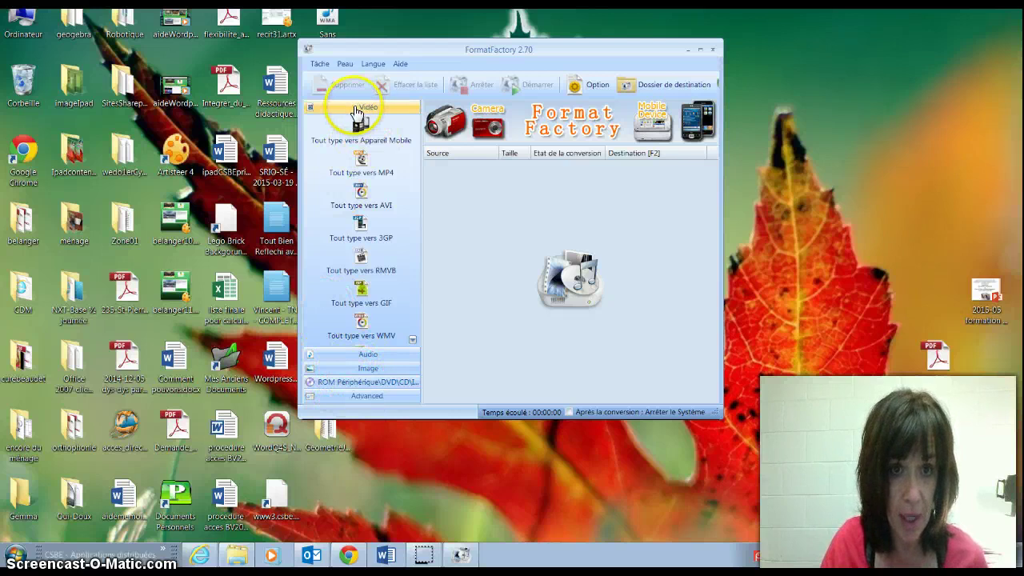
pyautogui.moveTo(444, 49); pyautogui.dragTo(517, 40)
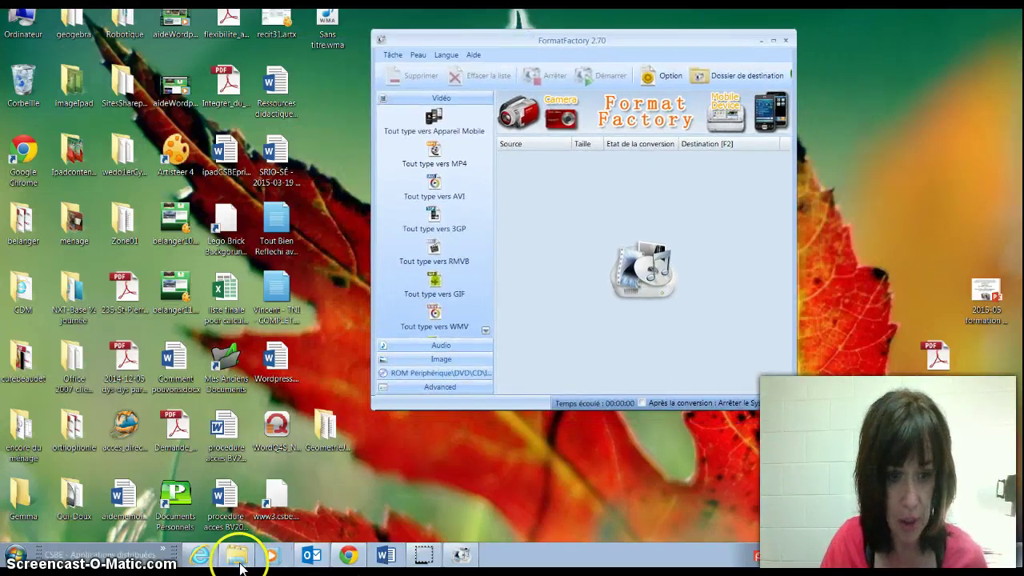
# Bring up the Téléchargements folder window and arrange it side by side with the FormatFactory window
pyautogui.moveTo(239, 567)
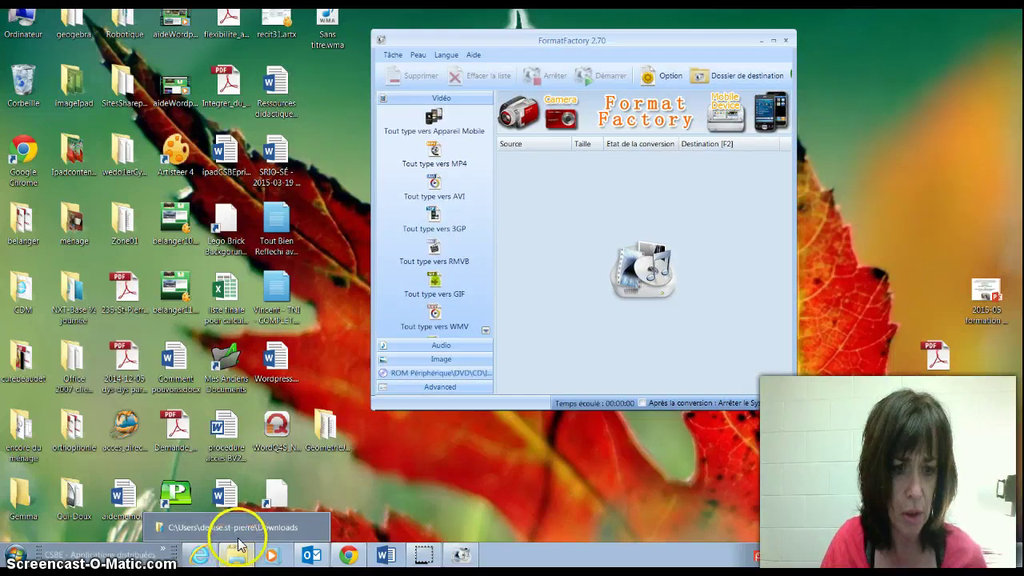
pyautogui.click(240, 529)
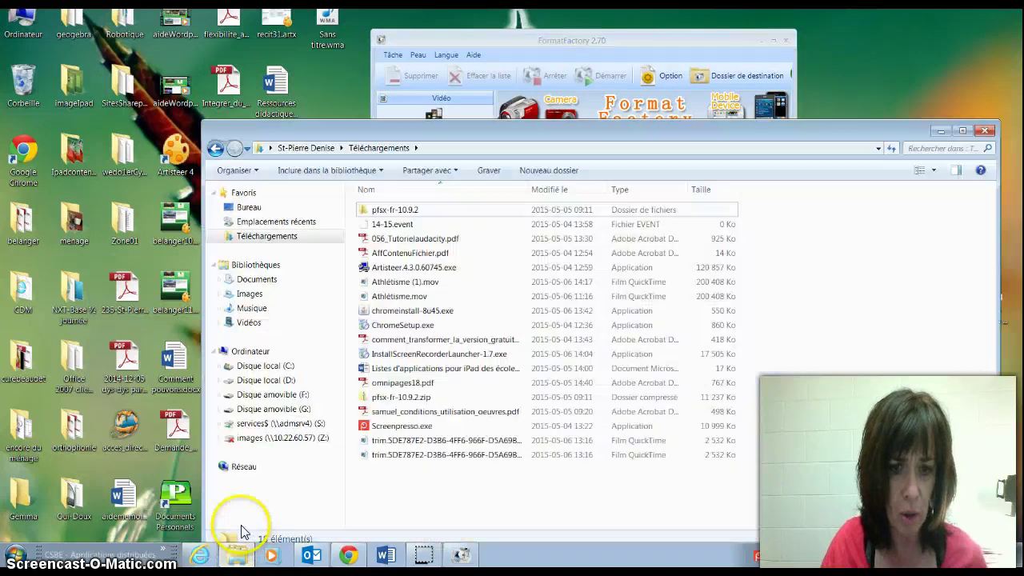
pyautogui.moveTo(579, 130); pyautogui.dragTo(1020, 83)
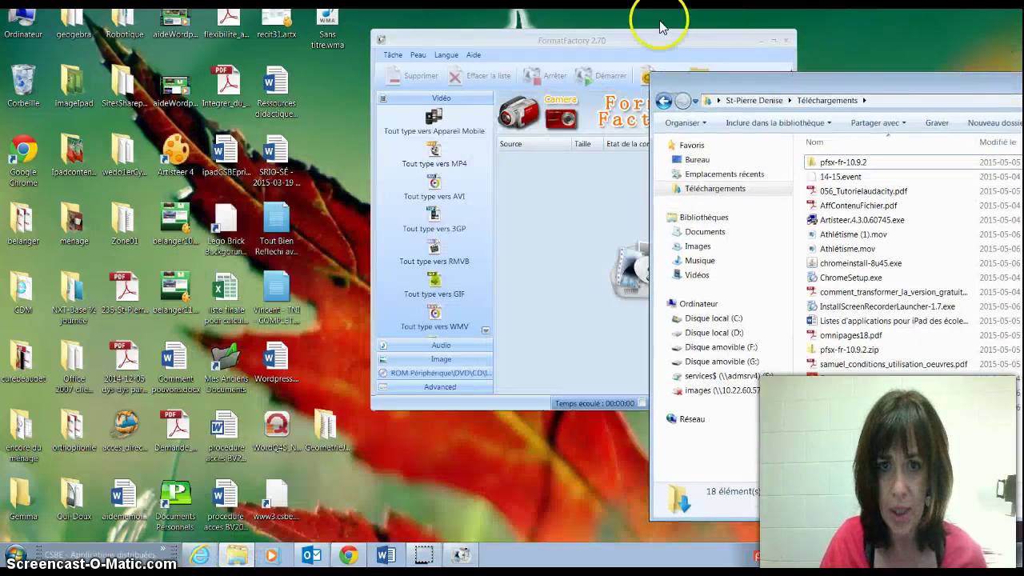
pyautogui.moveTo(611, 49); pyautogui.dragTo(308, 94)
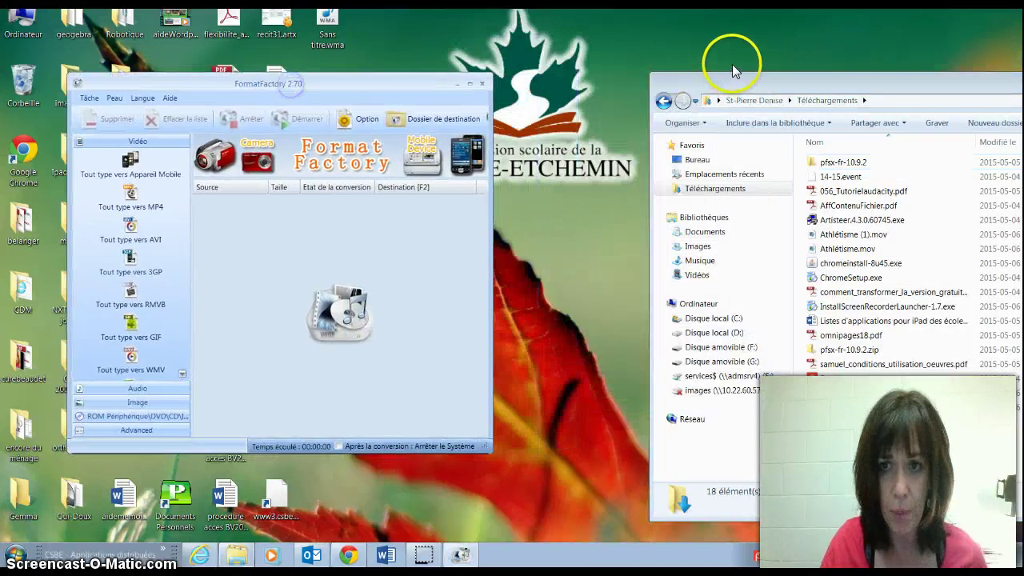
pyautogui.moveTo(729, 86); pyautogui.dragTo(619, 74)
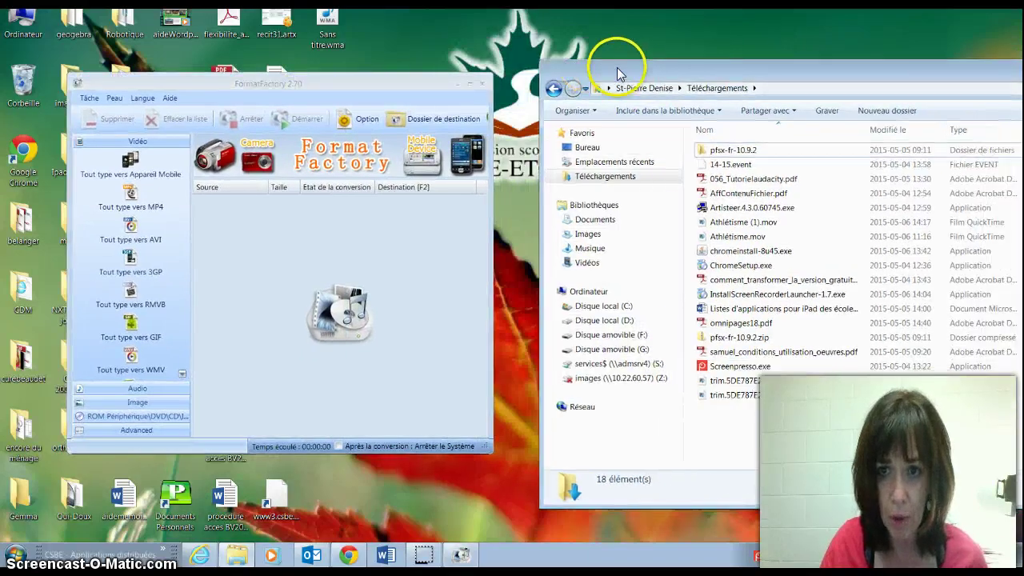
# Add Athlétisme.mov from Téléchargements to the FormatFactory conversion list with FLV as the output format
pyautogui.click(728, 237)
pyautogui.moveTo(697, 240); pyautogui.dragTo(286, 267)
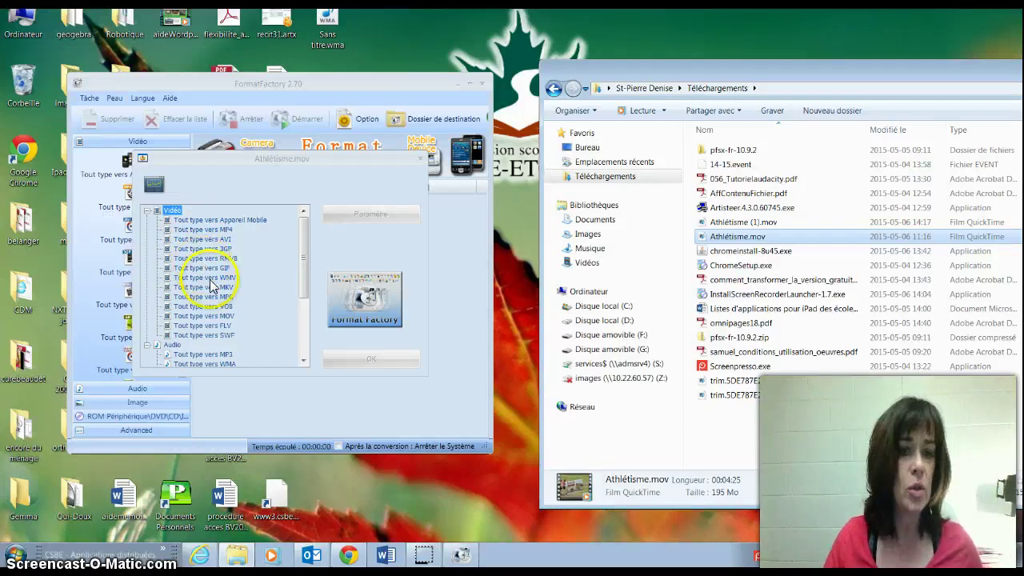
pyautogui.click(192, 328)
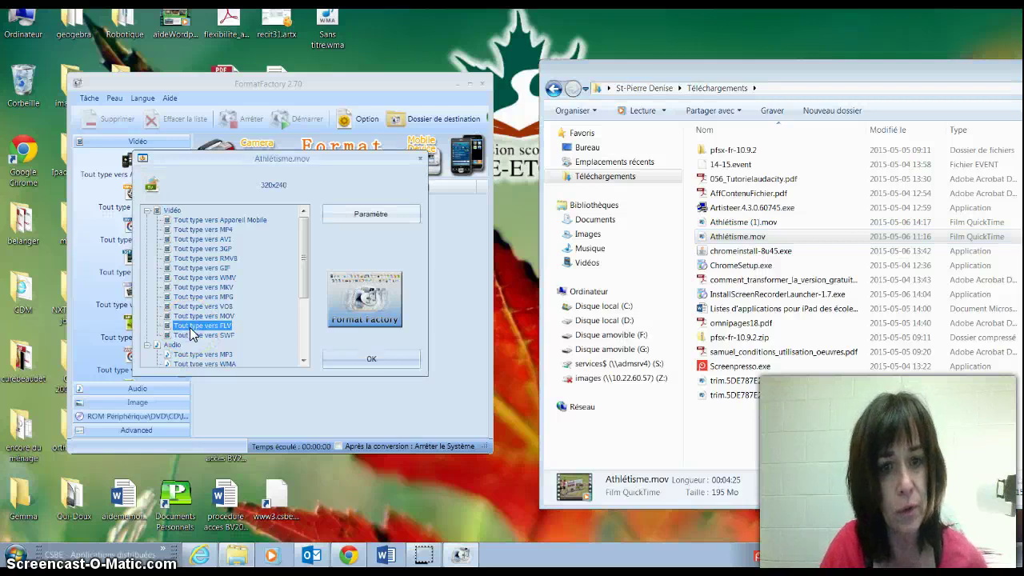
pyautogui.click(371, 359)
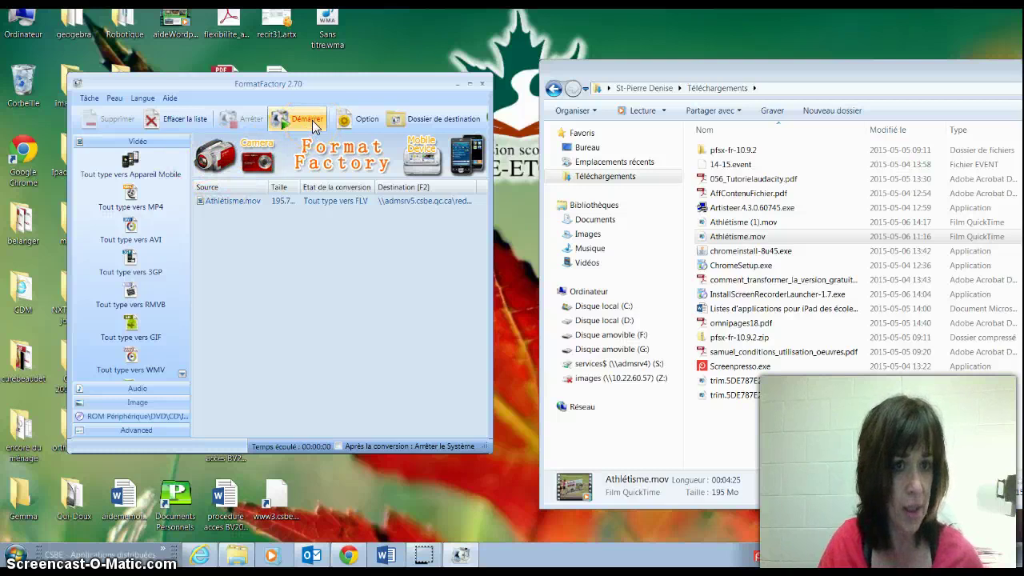
# Check the conversion's destination folder, close it, and start converting Athlétisme.mov
pyautogui.click(415, 119)
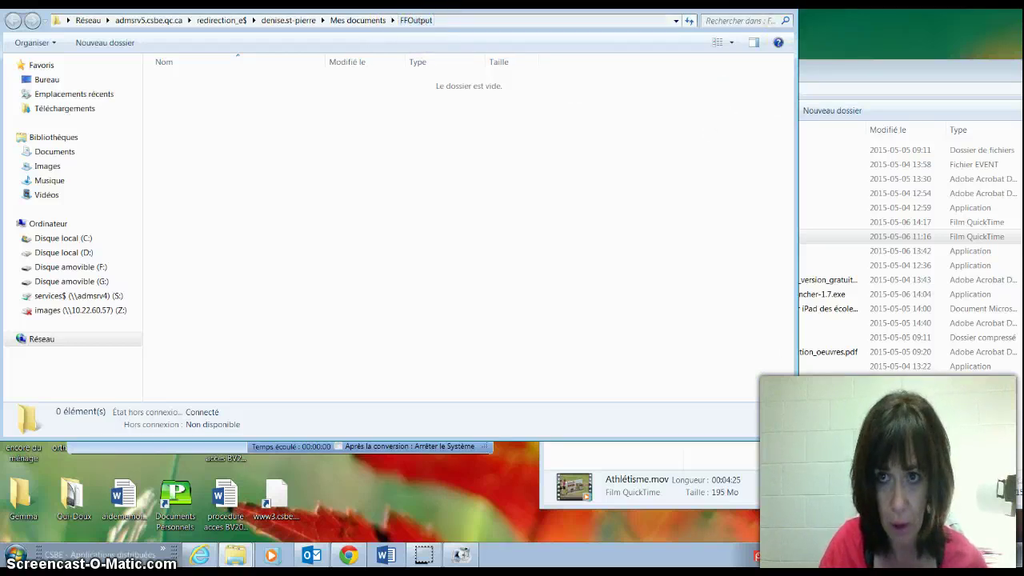
pyautogui.hotkey('alt', 'F4')
pyautogui.click(291, 121)
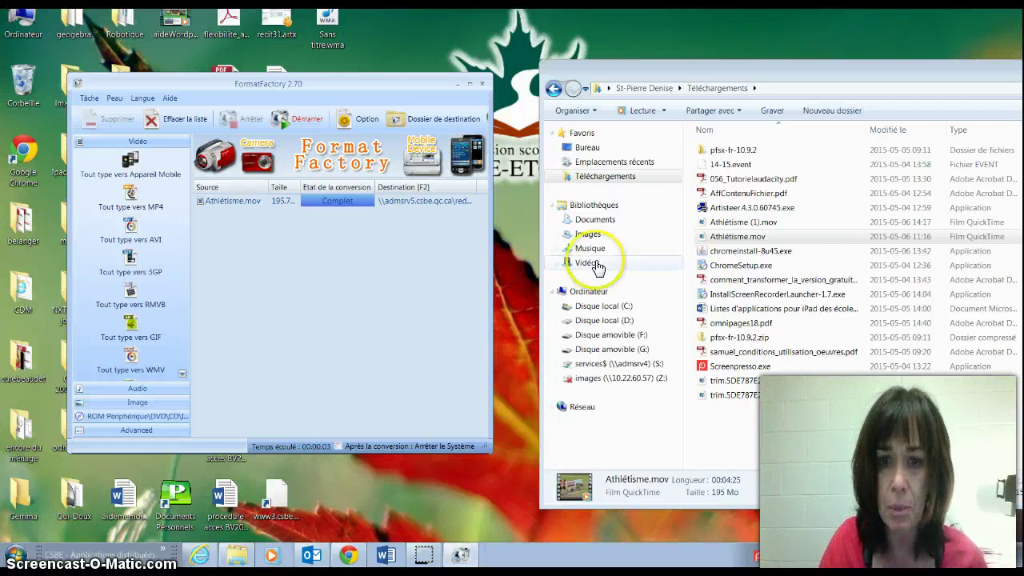
# Open the FFOutput folder in the Documents library to locate the converted Athlétisme file
pyautogui.click(600, 218)
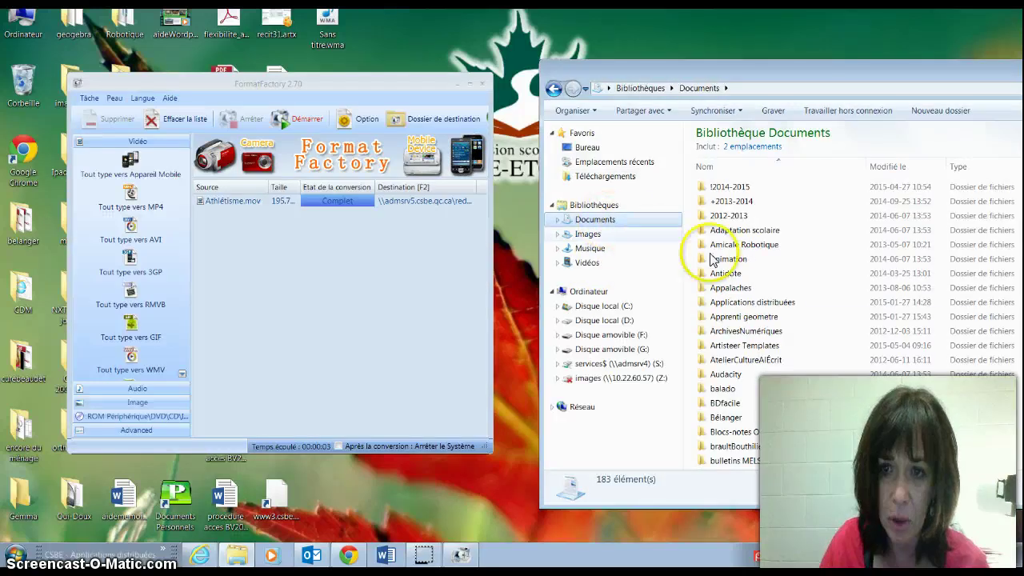
pyautogui.click(770, 388)
pyautogui.scroll(-3, 773, 389)
pyautogui.scroll(-10, 772, 389)
pyautogui.doubleClick(756, 389)
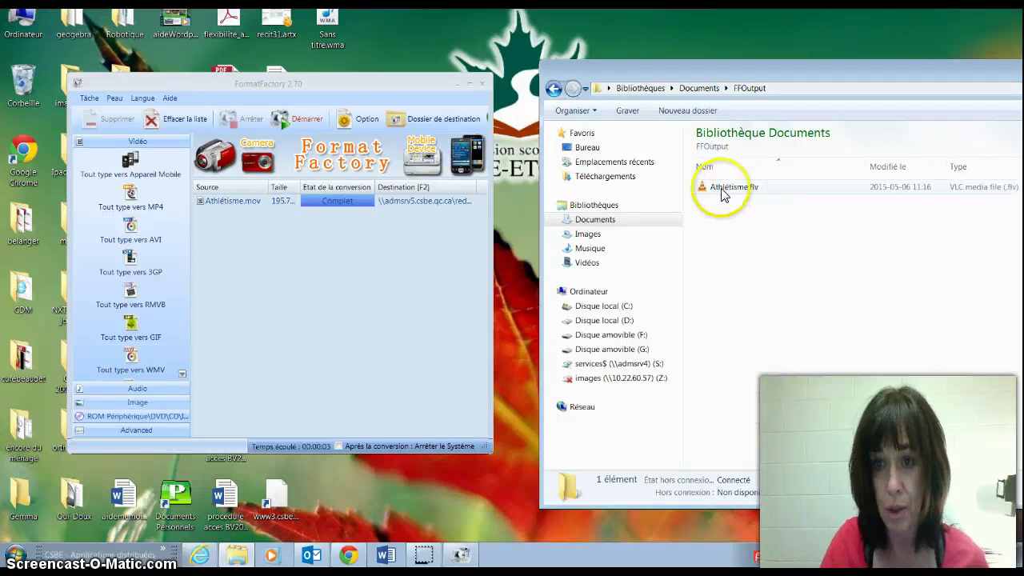
pyautogui.moveTo(754, 196)
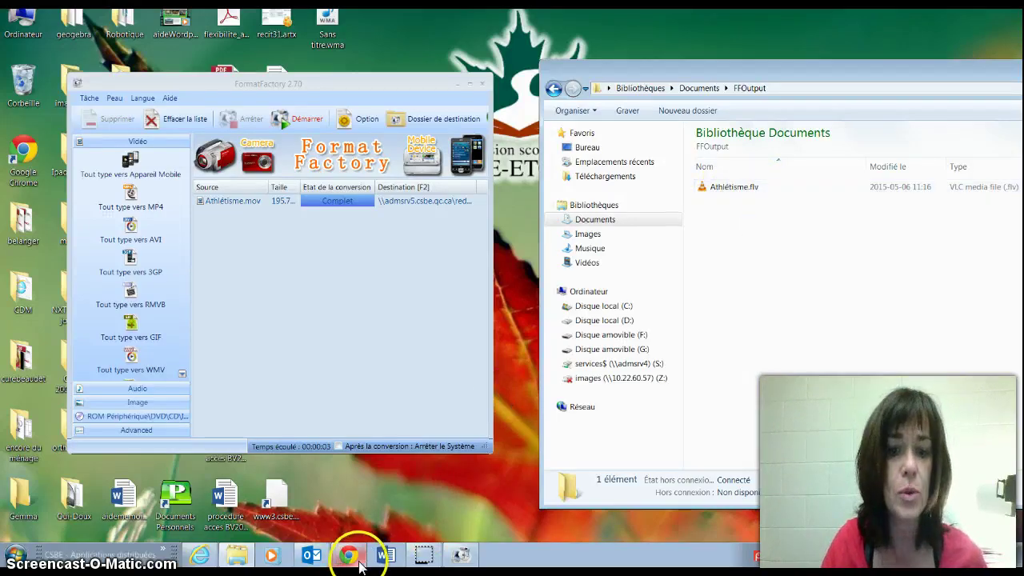
# Switch to WordPress in Chrome and open the article "Vidéo athlétisme" for editing in the visual editor
pyautogui.moveTo(352, 565)
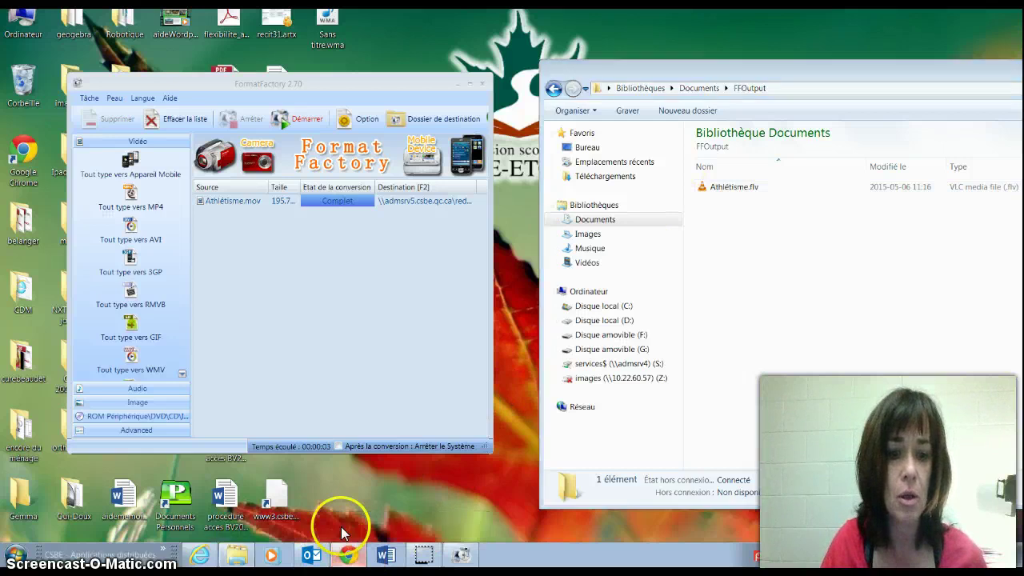
pyautogui.click(341, 526)
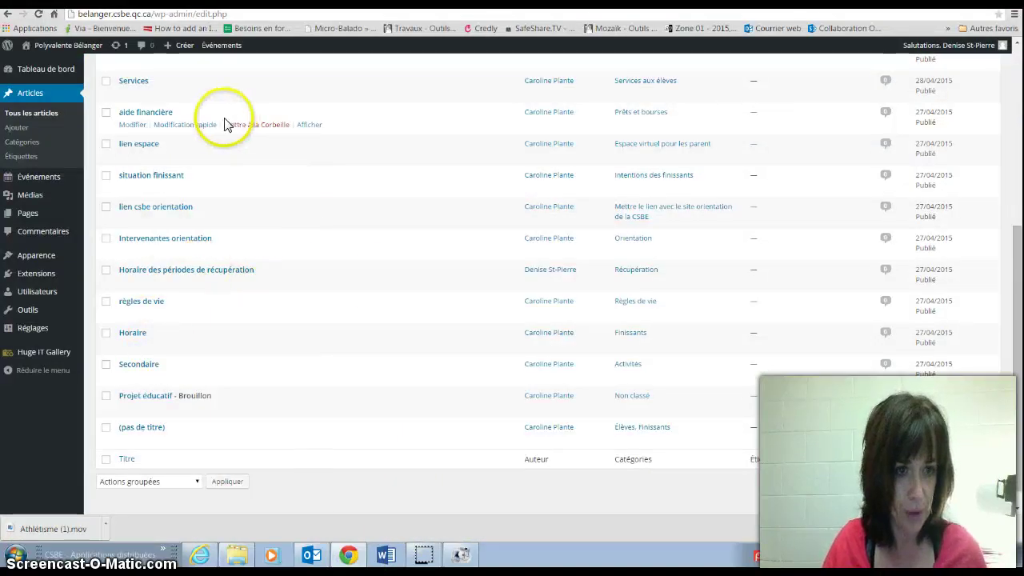
pyautogui.scroll(3, 171, 210)
pyautogui.scroll(2, 178, 202)
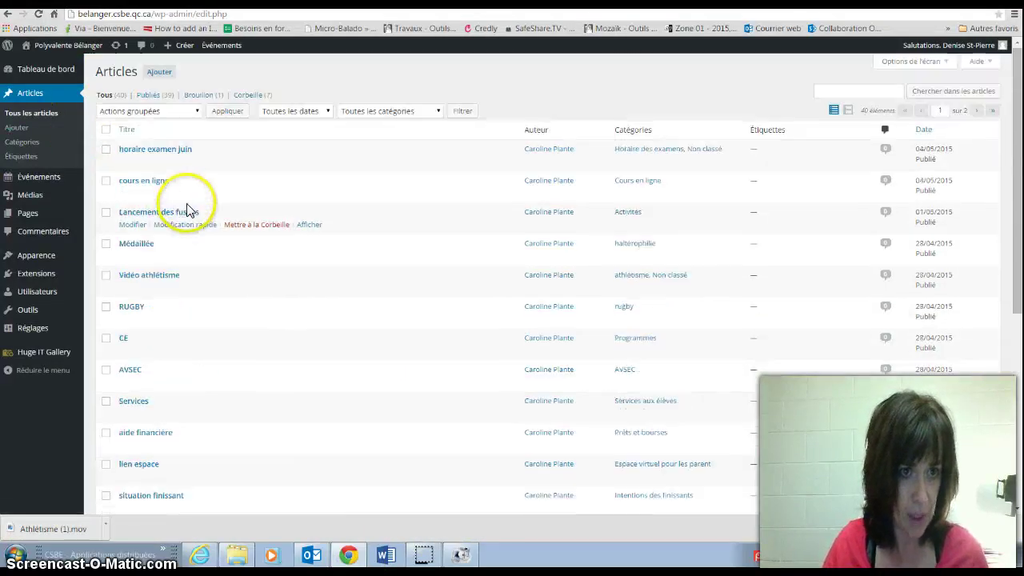
pyautogui.click(133, 276)
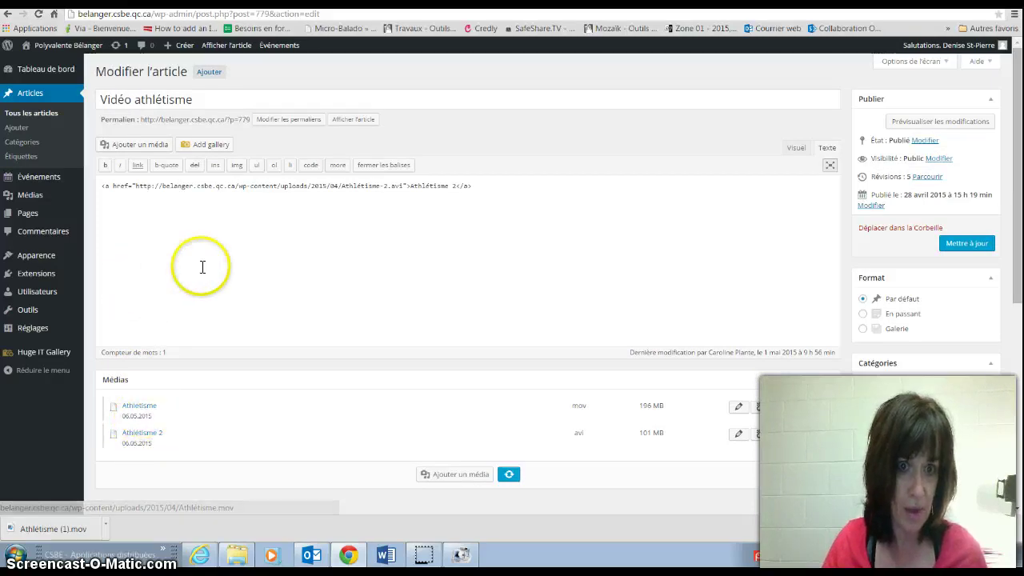
pyautogui.click(801, 152)
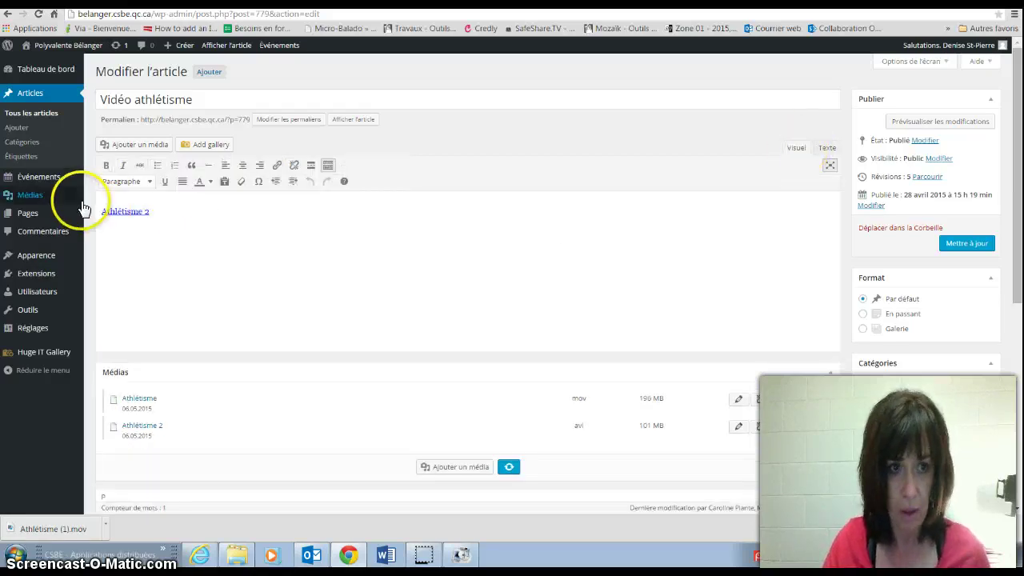
# Upload Athlétisme.flv from the FFOutput folder in Documents and insert it as a video into the article
pyautogui.click(136, 151)
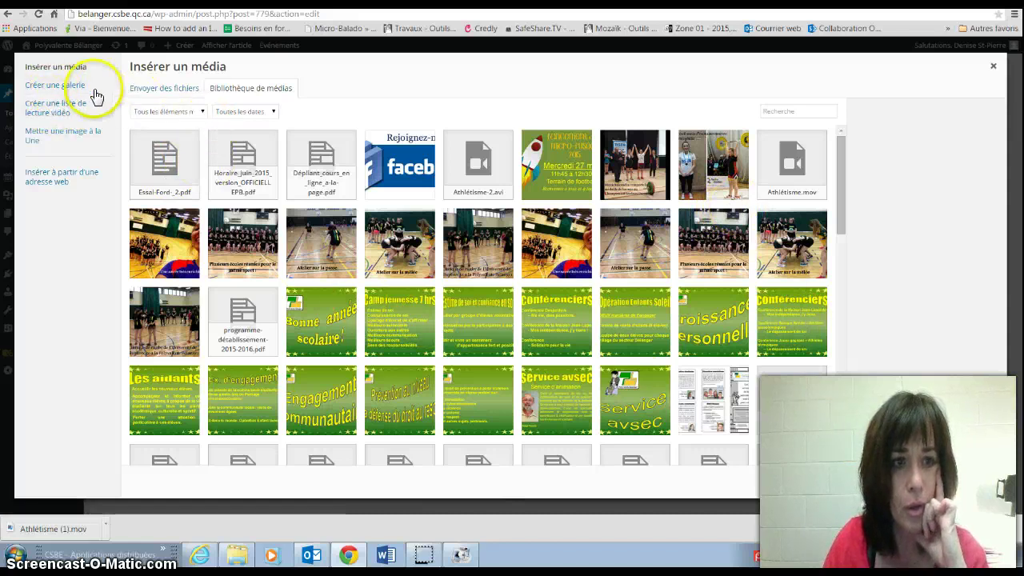
pyautogui.click(165, 89)
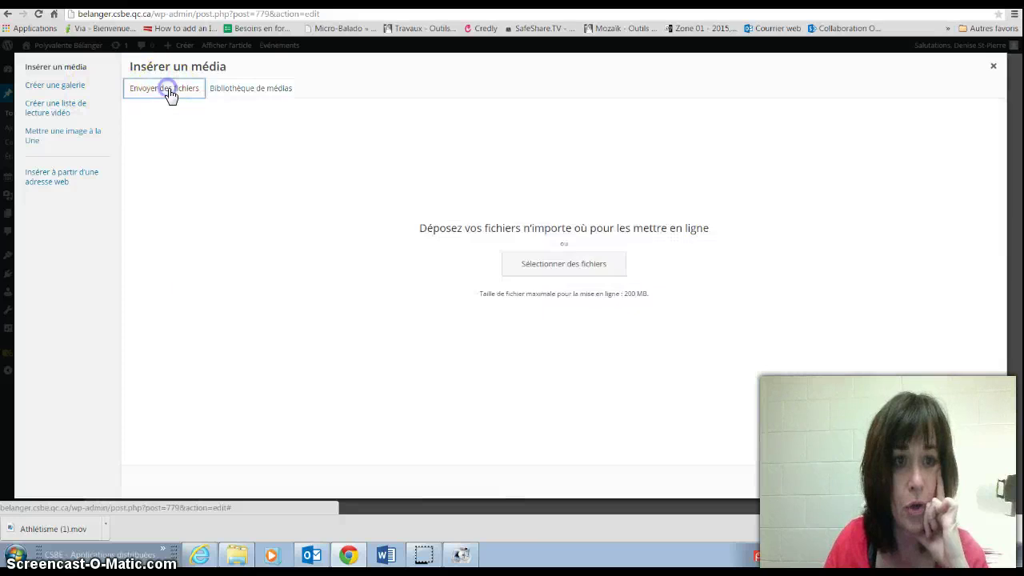
pyautogui.click(562, 269)
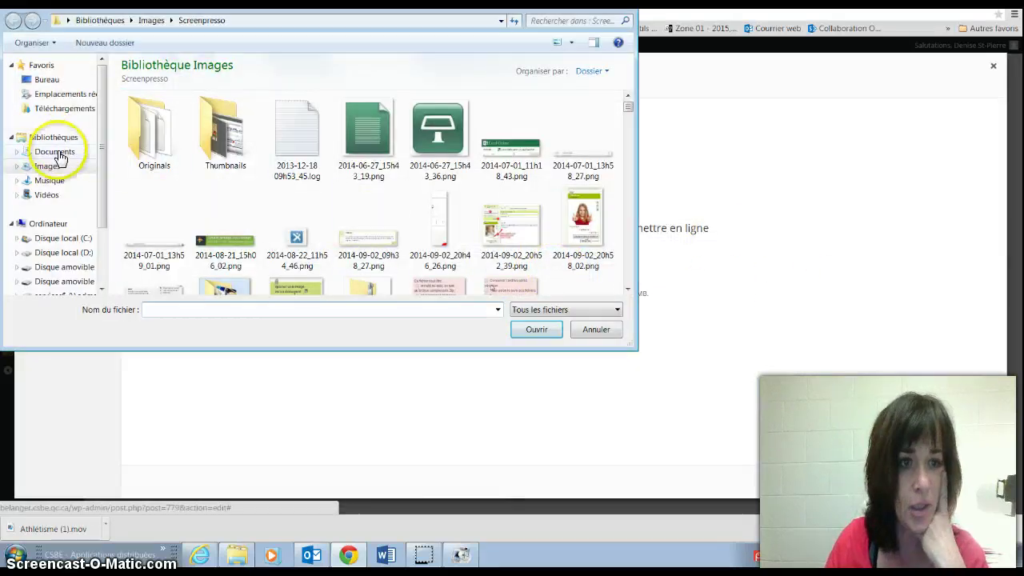
pyautogui.click(58, 151)
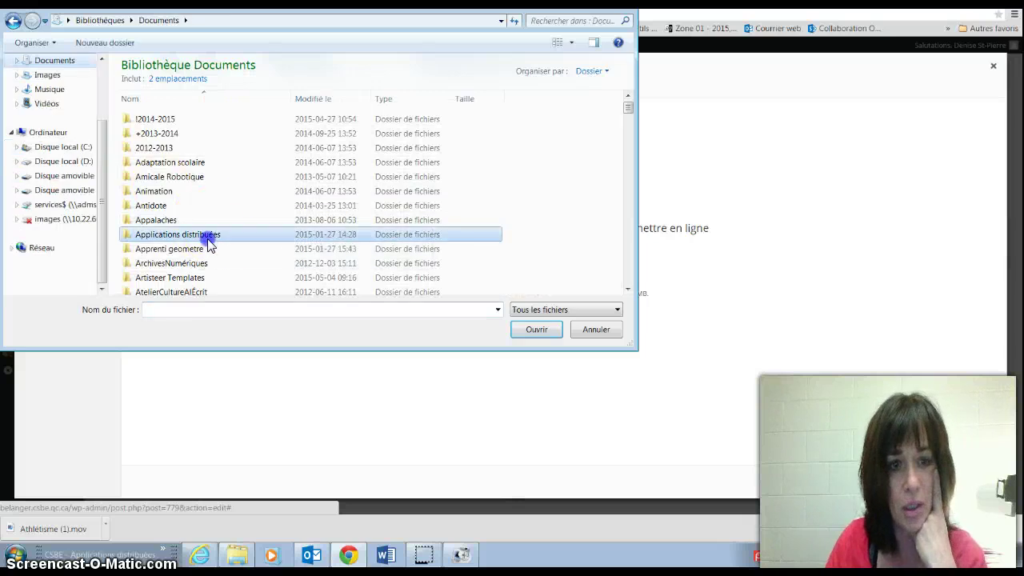
pyautogui.scroll(-4, 210, 239)
pyautogui.scroll(-3, 200, 264)
pyautogui.scroll(-6, 192, 273)
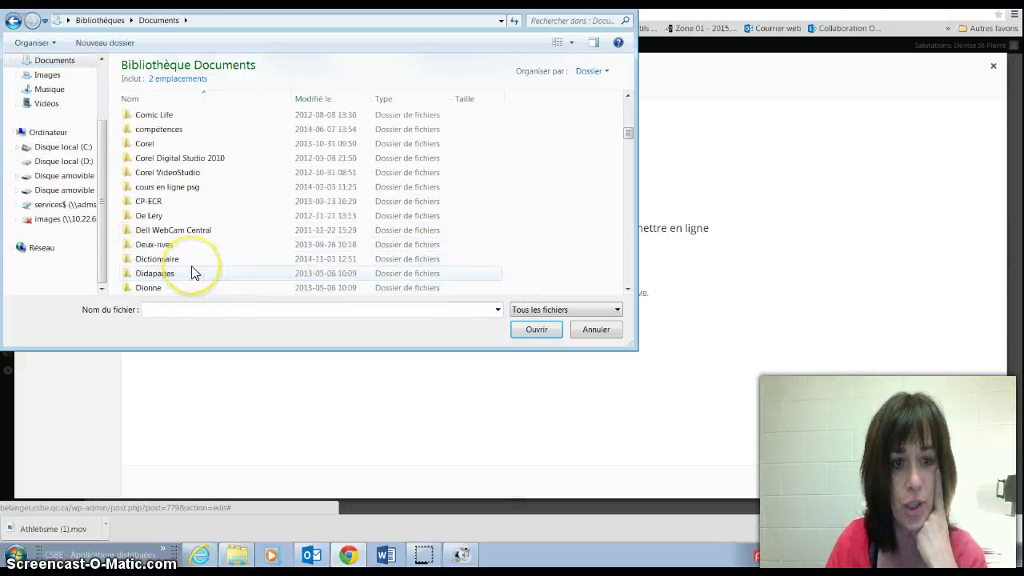
pyautogui.scroll(-2, 181, 260)
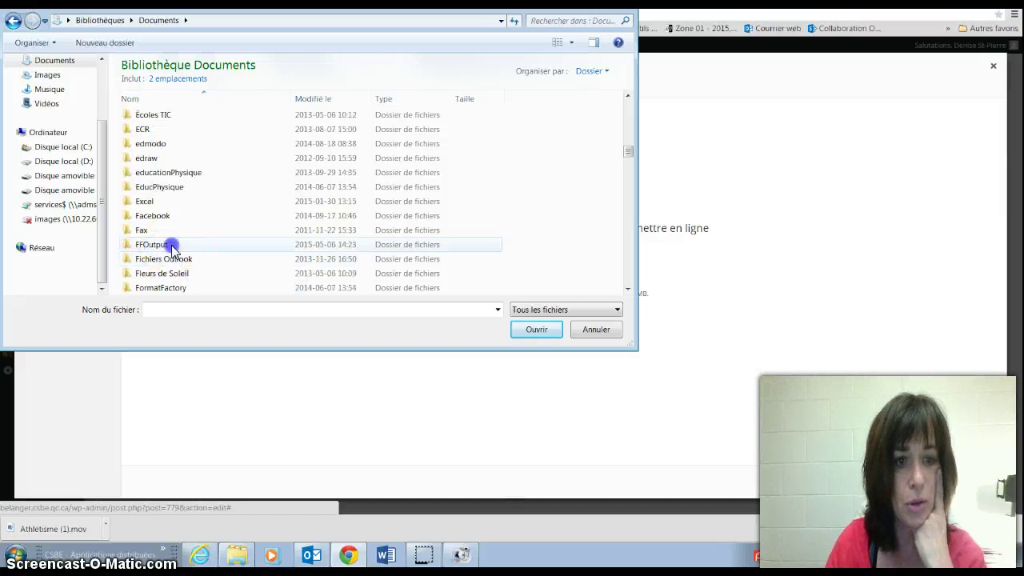
pyautogui.doubleClick(164, 245)
pyautogui.click(141, 120)
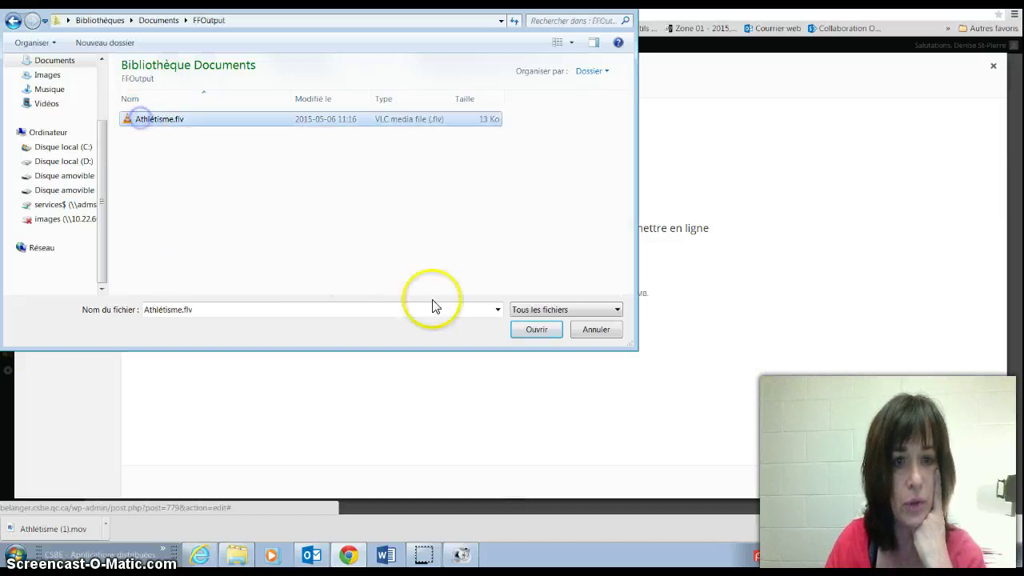
pyautogui.click(536, 328)
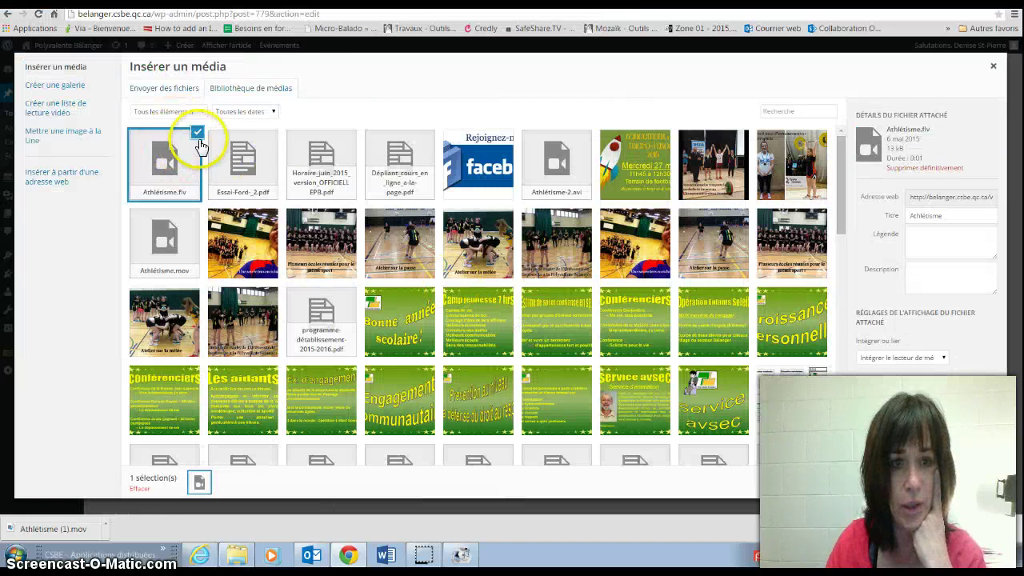
pyautogui.click(971, 486)
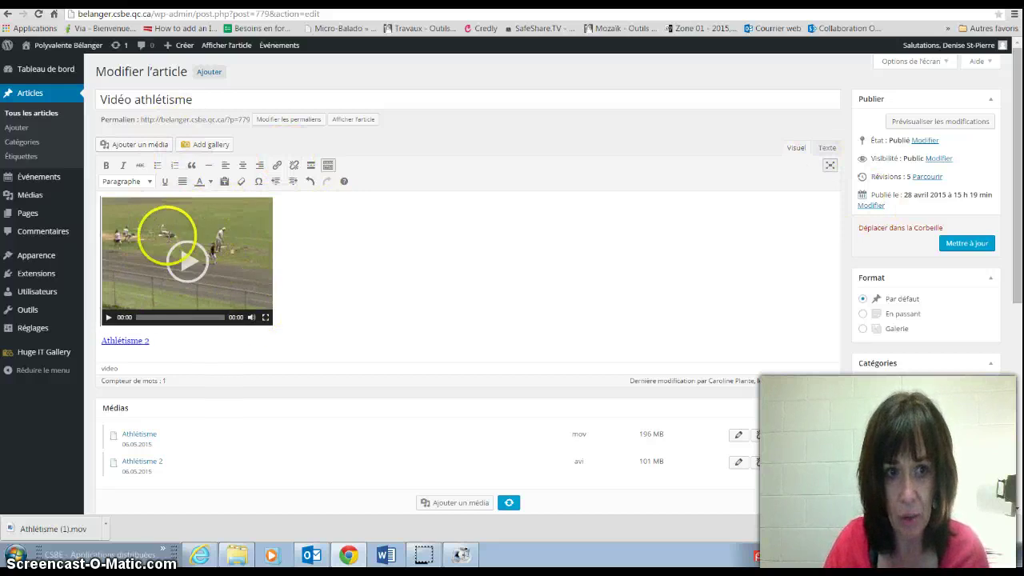
# Set the video shortcode's width to 640 and height to 480 in the article's text editor
pyautogui.click(827, 149)
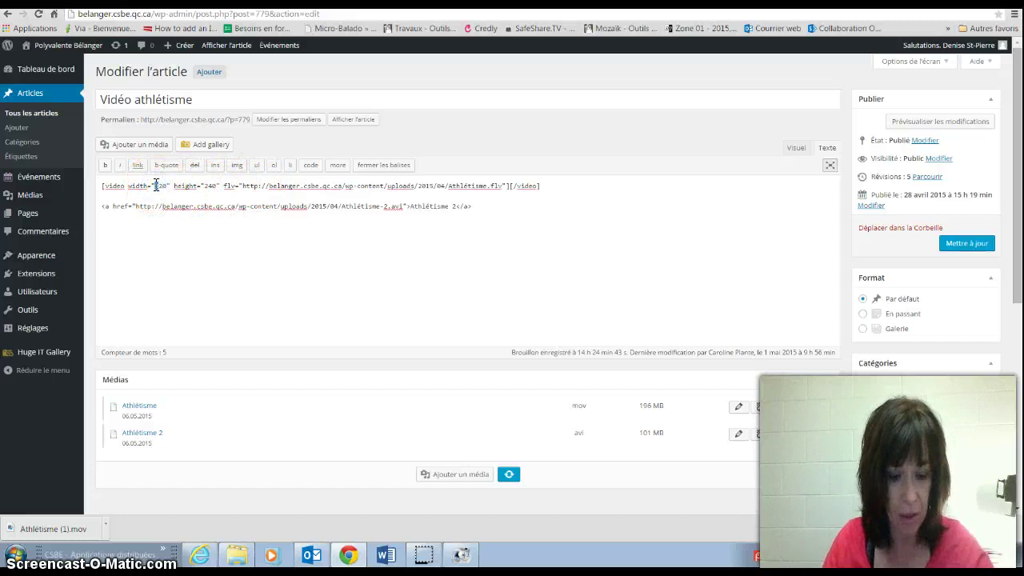
pyautogui.doubleClick(160, 185)
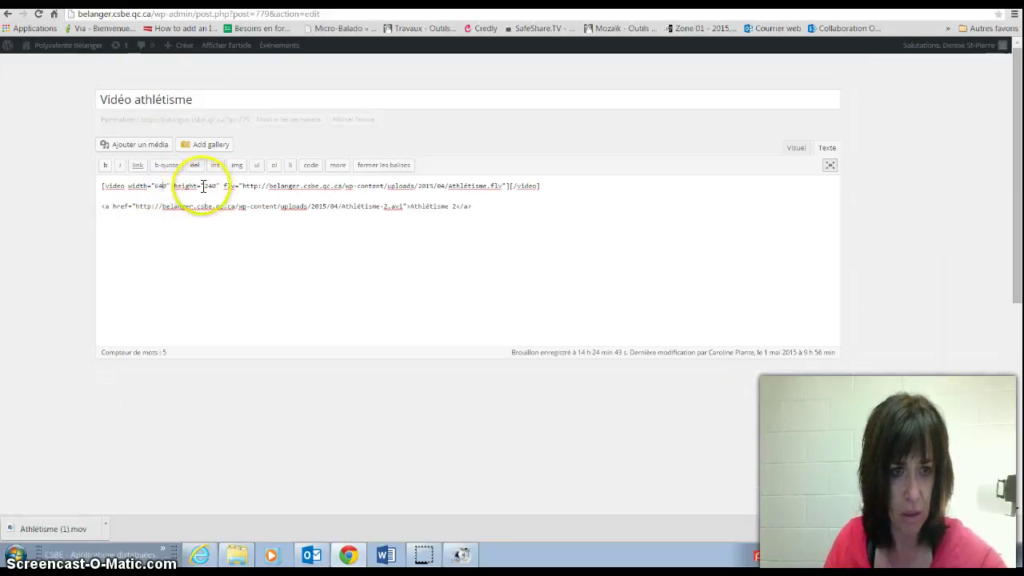
pyautogui.doubleClick(210, 186)
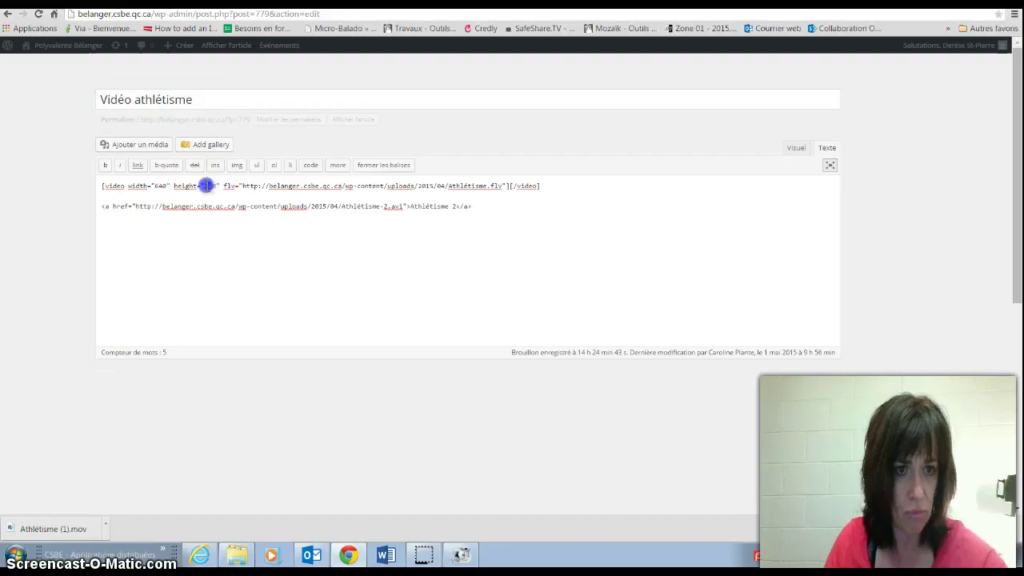
pyautogui.write('480')
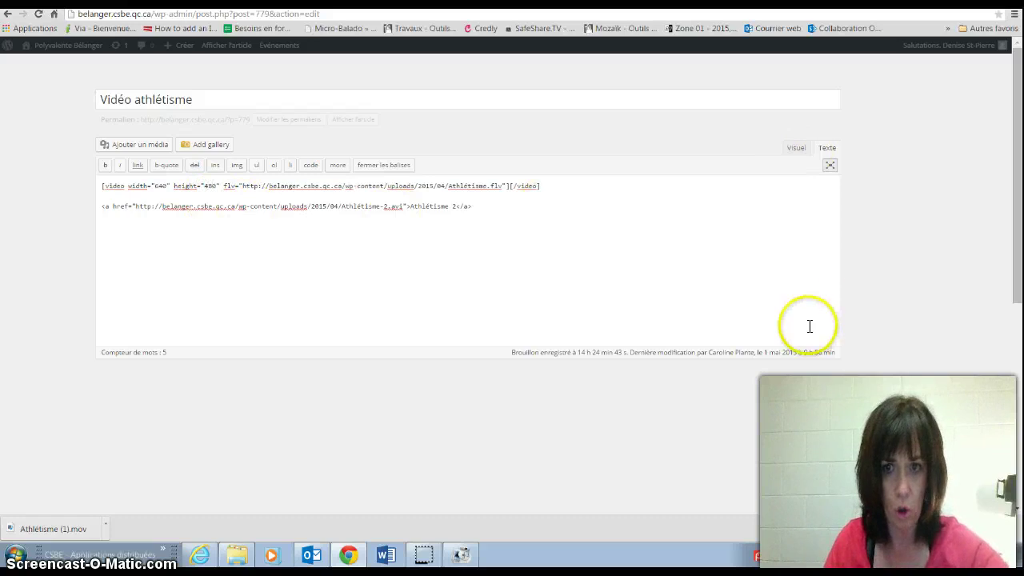
# Update the article and check the video on its published page, returning to article editing
pyautogui.moveTo(842, 296)
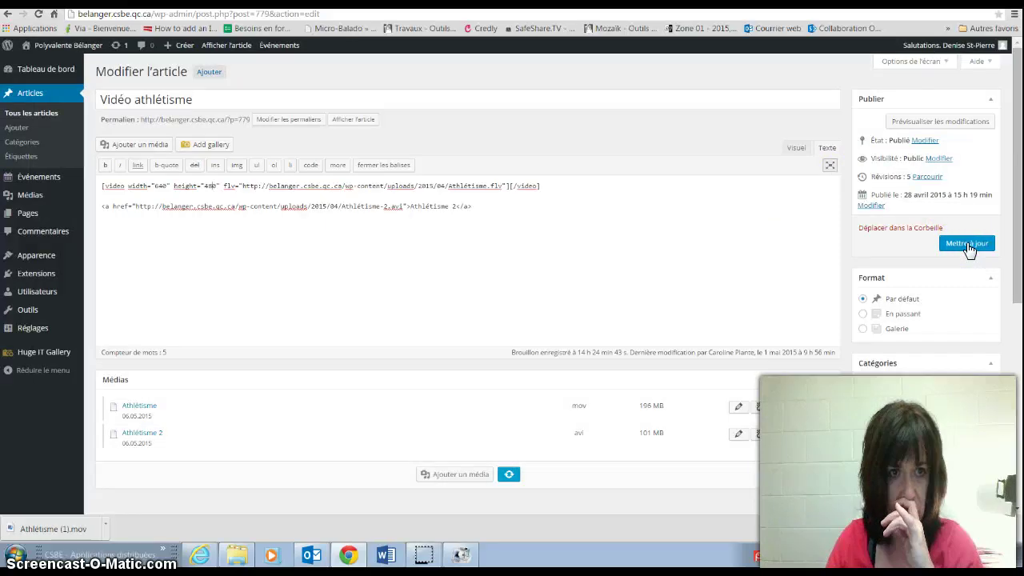
pyautogui.click(471, 264)
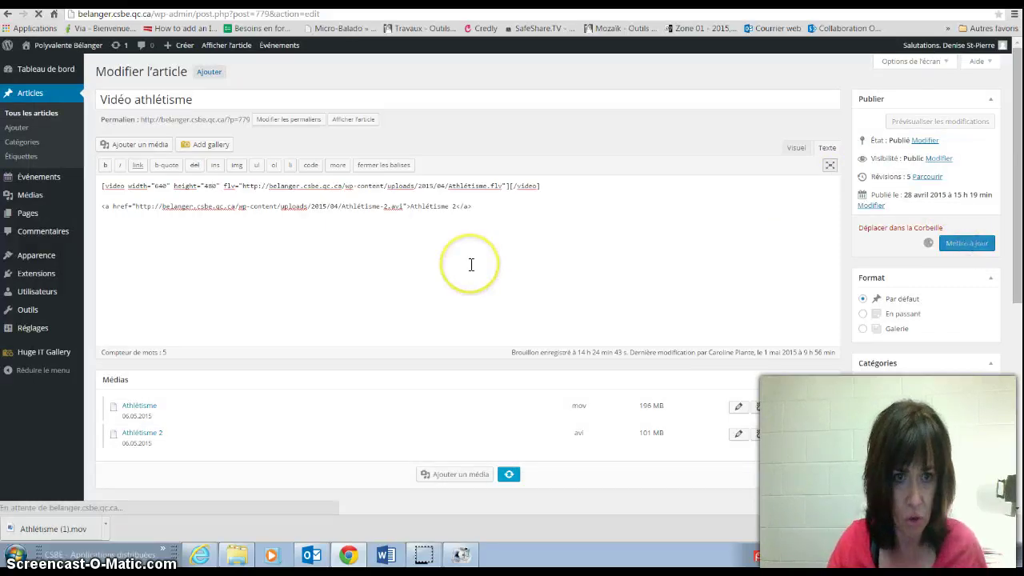
pyautogui.click(468, 265)
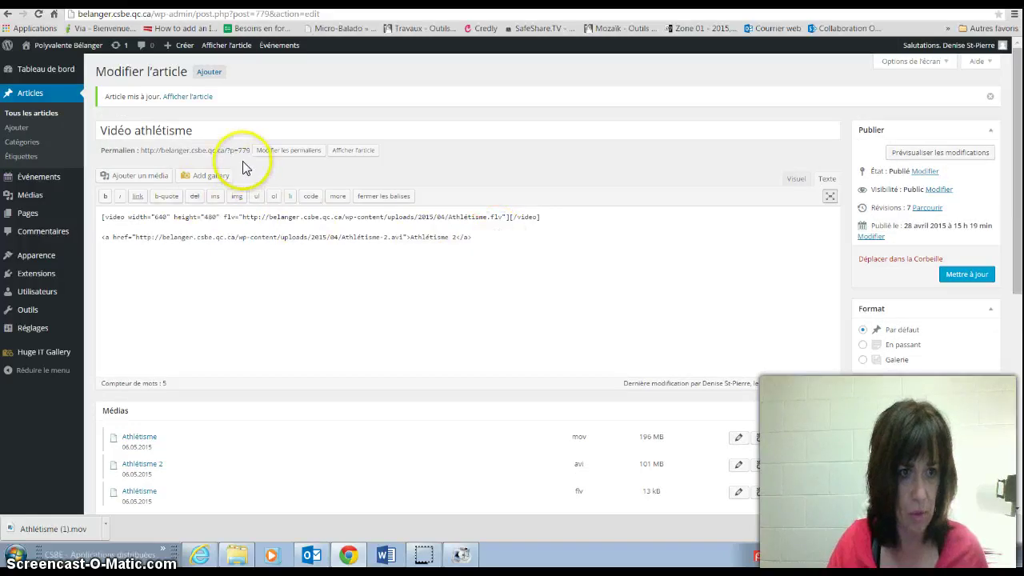
pyautogui.click(180, 103)
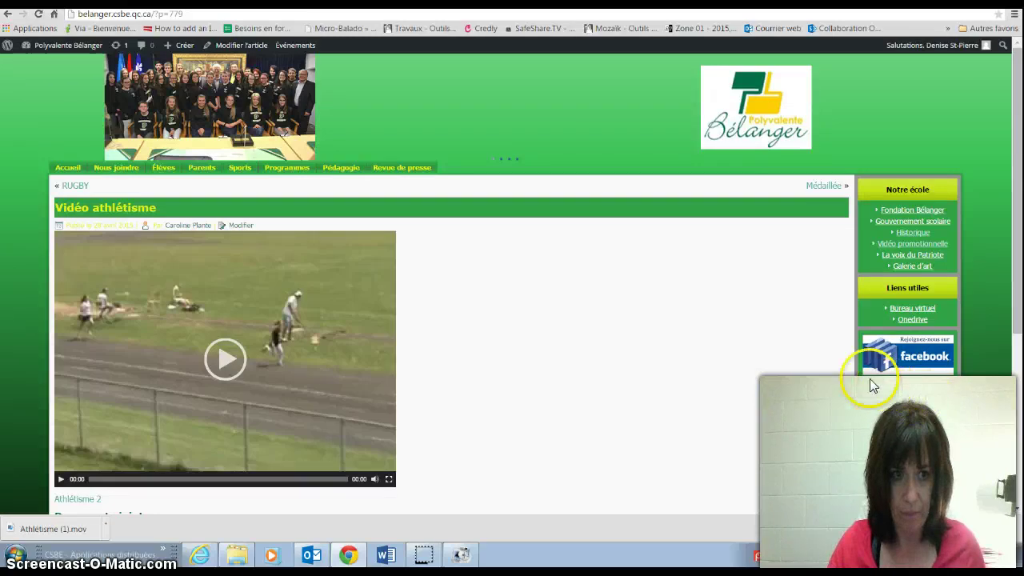
pyautogui.click(235, 226)
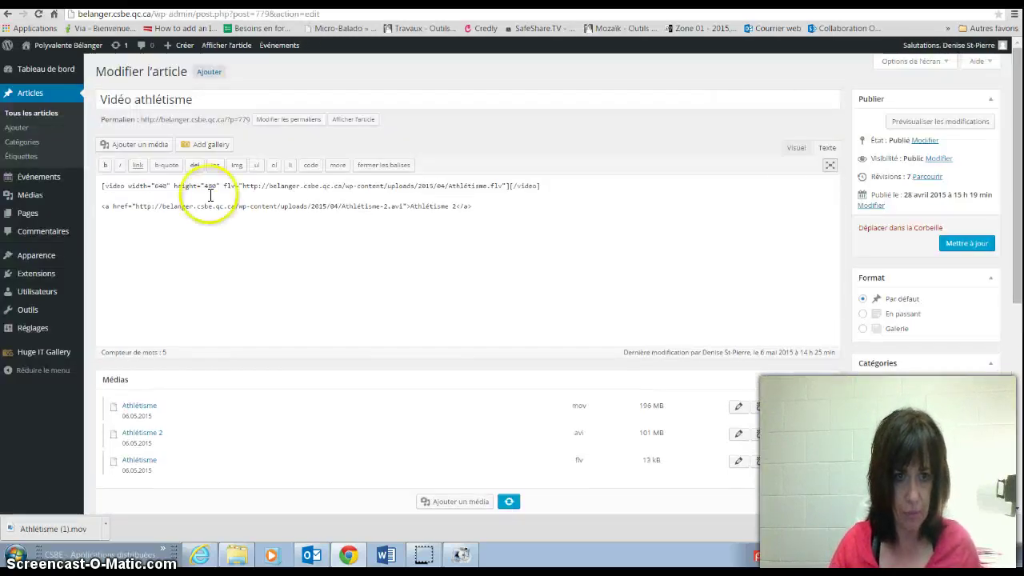
# Try to center the athletics video in the visual editor
pyautogui.click(796, 149)
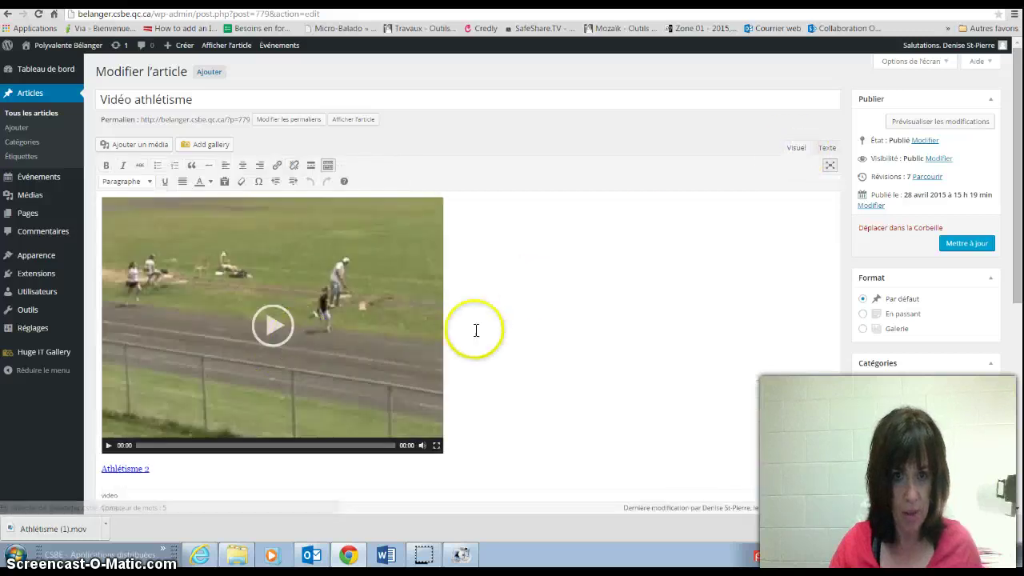
pyautogui.click(451, 392)
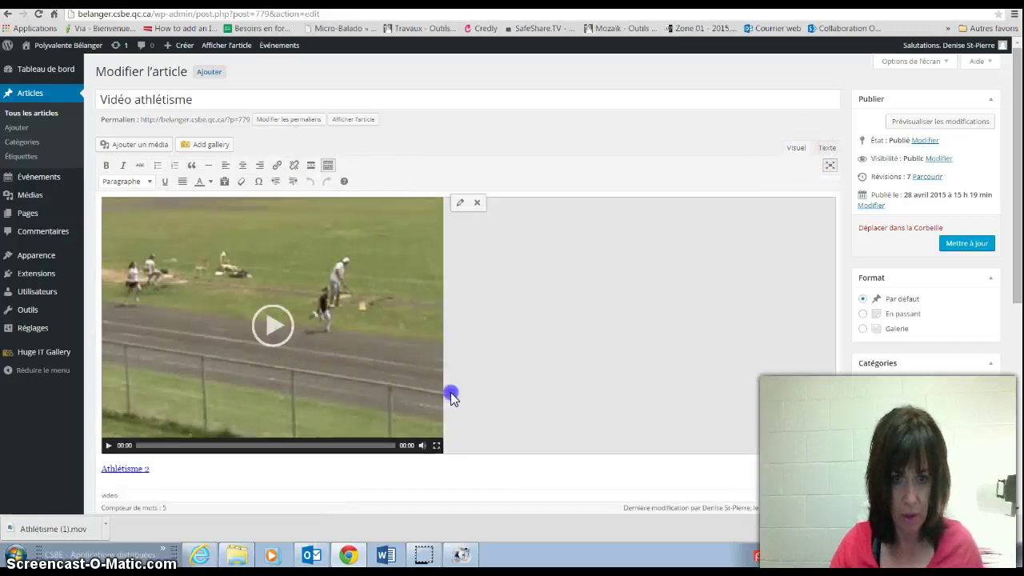
pyautogui.click(233, 167)
pyautogui.click(243, 167)
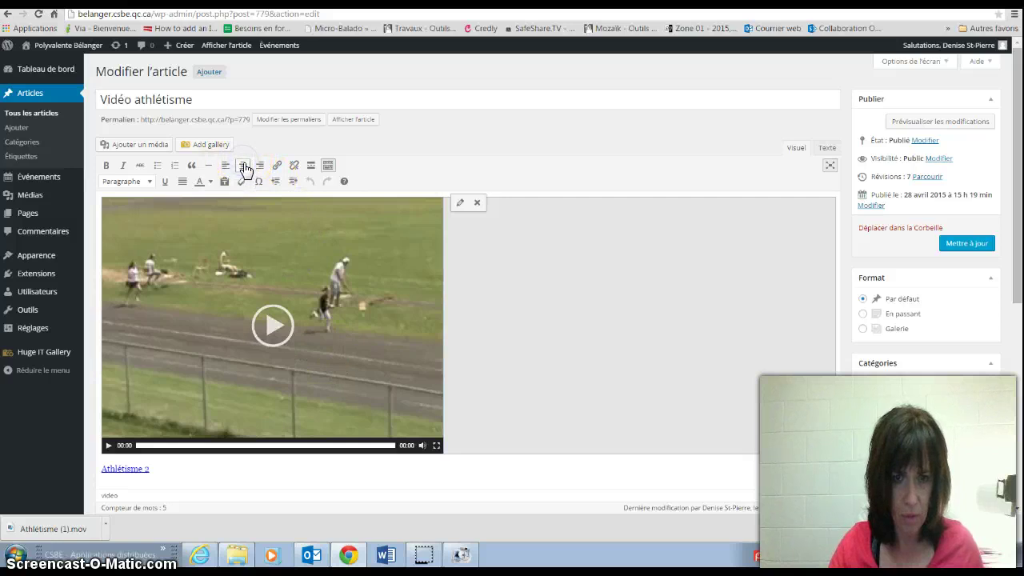
pyautogui.click(685, 376)
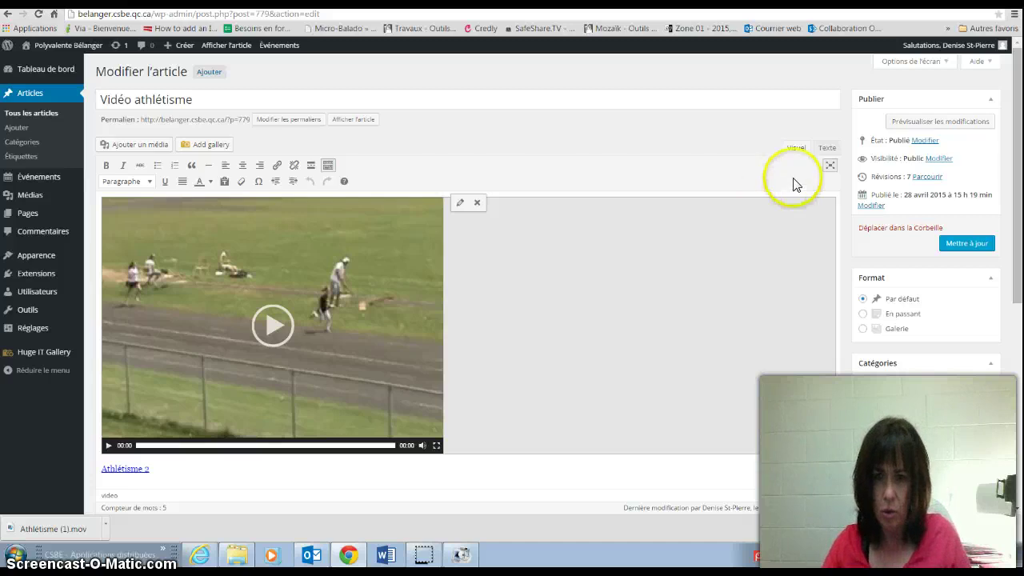
# Add an opening <center> tag directly before the video shortcode in the article's text editor
pyautogui.click(827, 148)
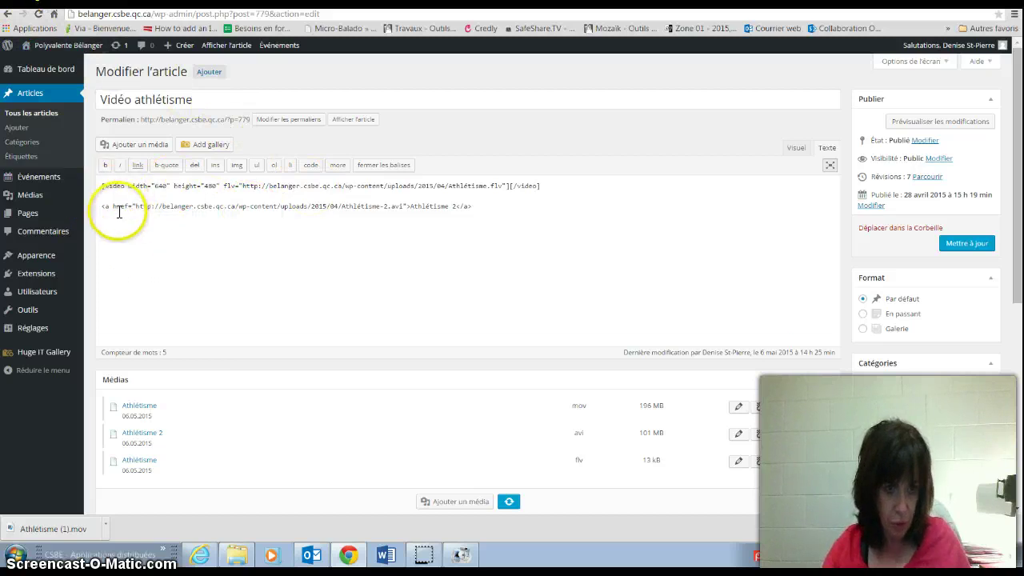
pyautogui.click(106, 189)
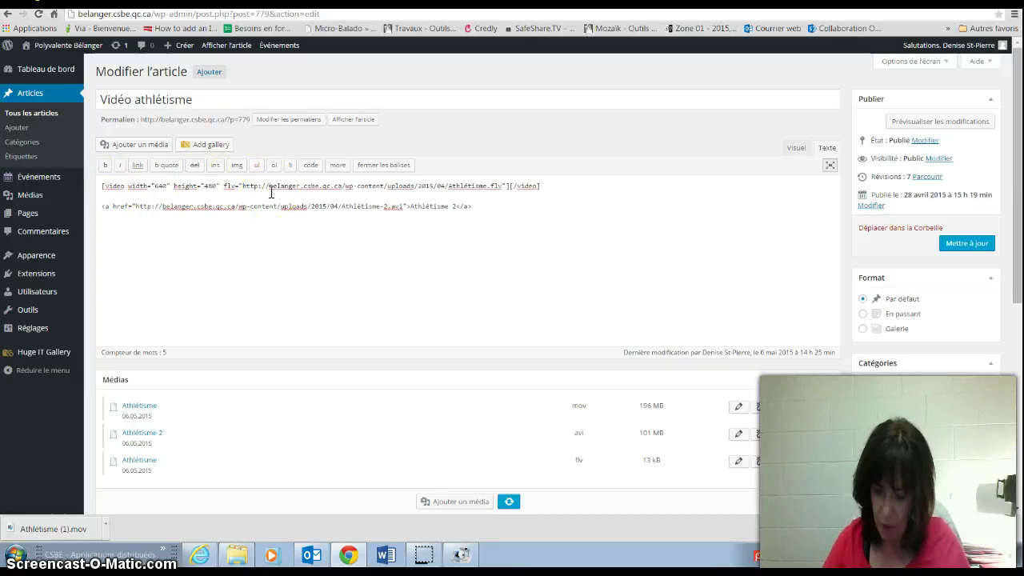
pyautogui.write('<ce')
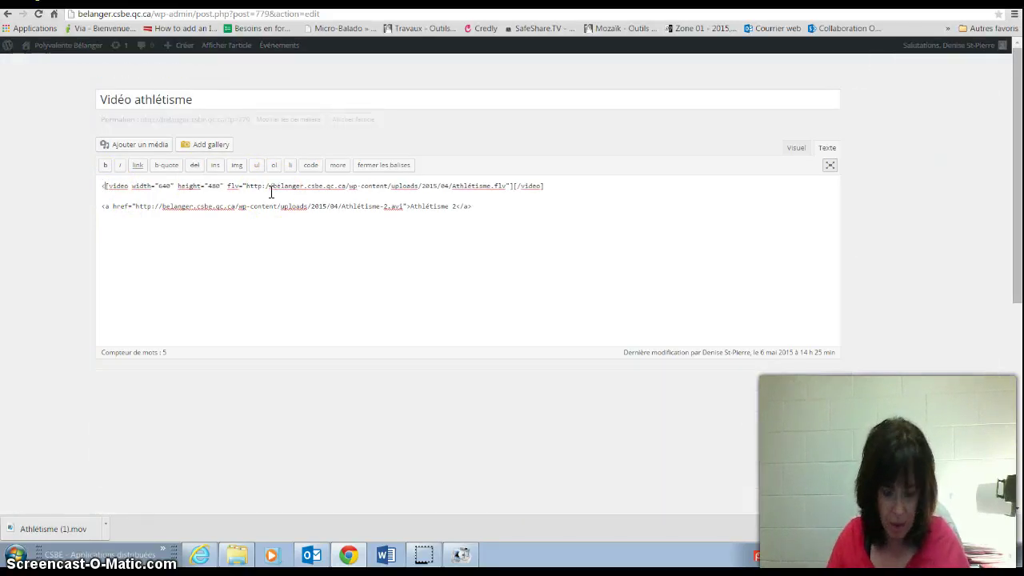
pyautogui.write('nter')
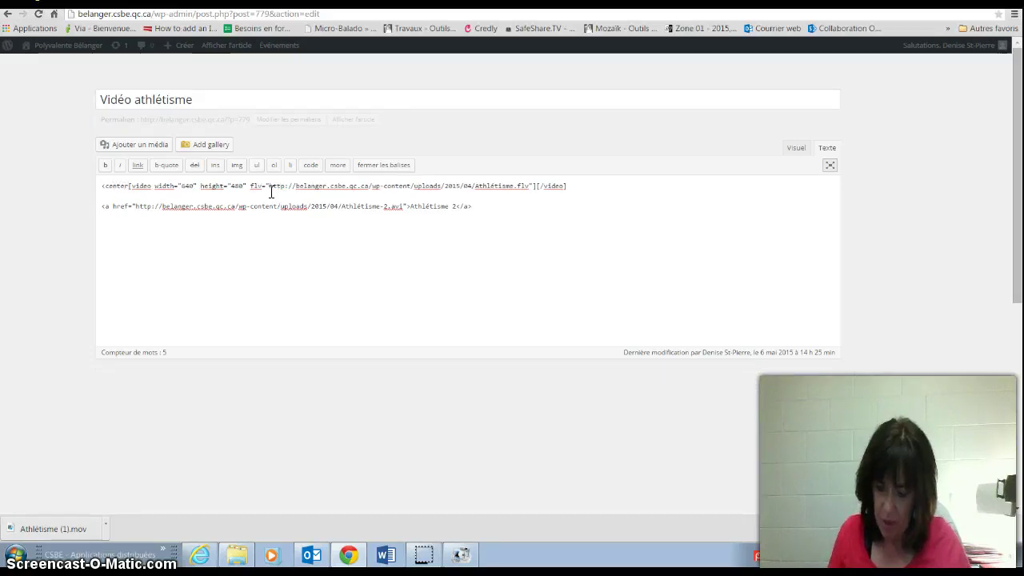
pyautogui.write('>')
pyautogui.press('BackSpace')
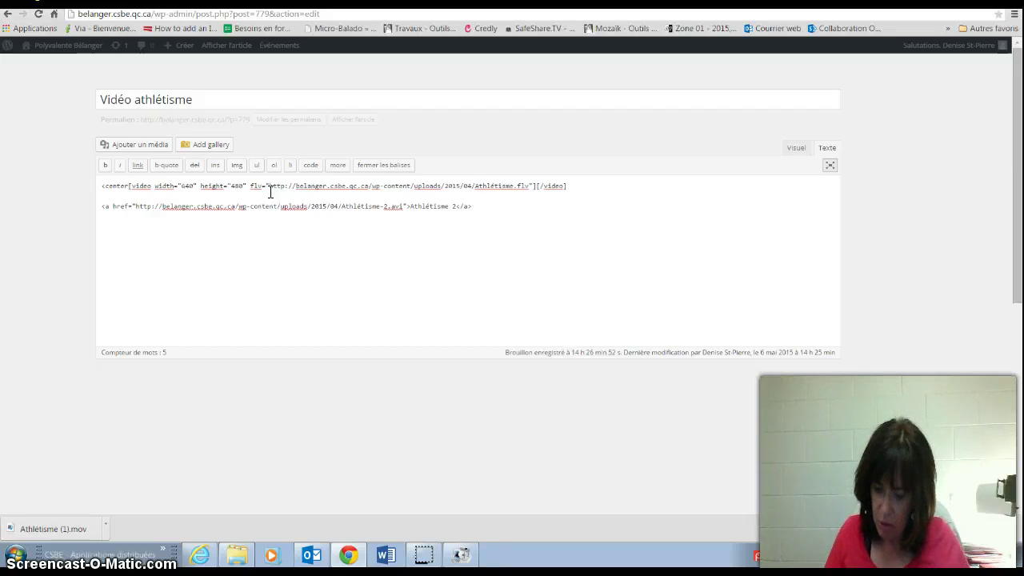
pyautogui.write('>')
pyautogui.click(199, 209)
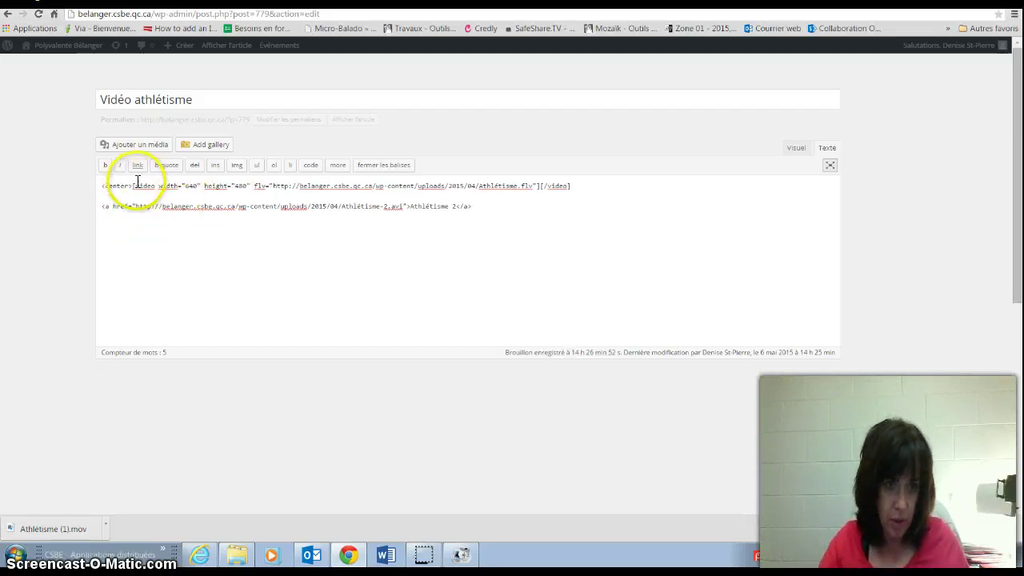
# Copy the <center> tag to the end of the video shortcode and turn it into the closing tag </center>
pyautogui.moveTo(131, 188); pyautogui.dragTo(107, 188)
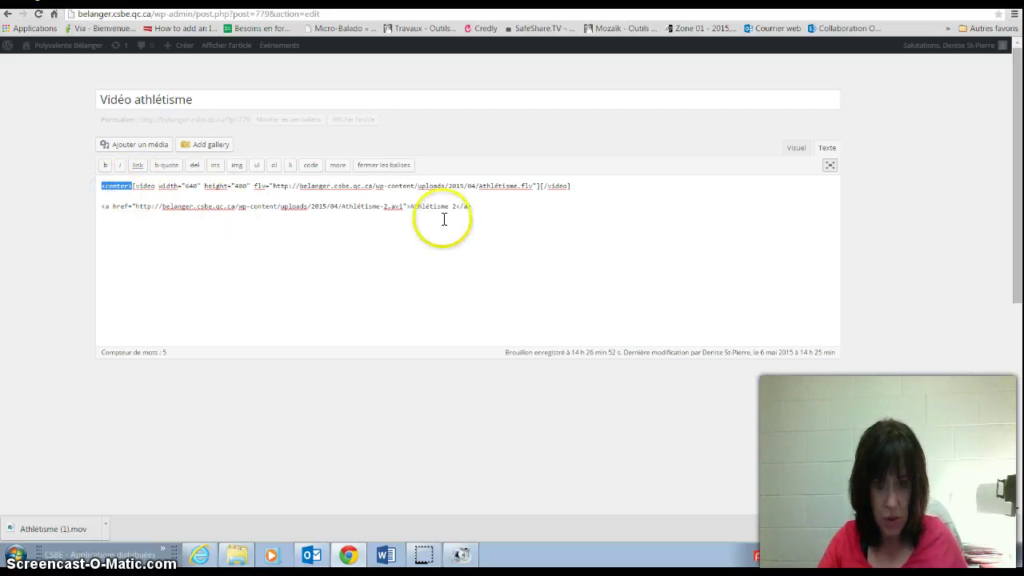
pyautogui.click(581, 186)
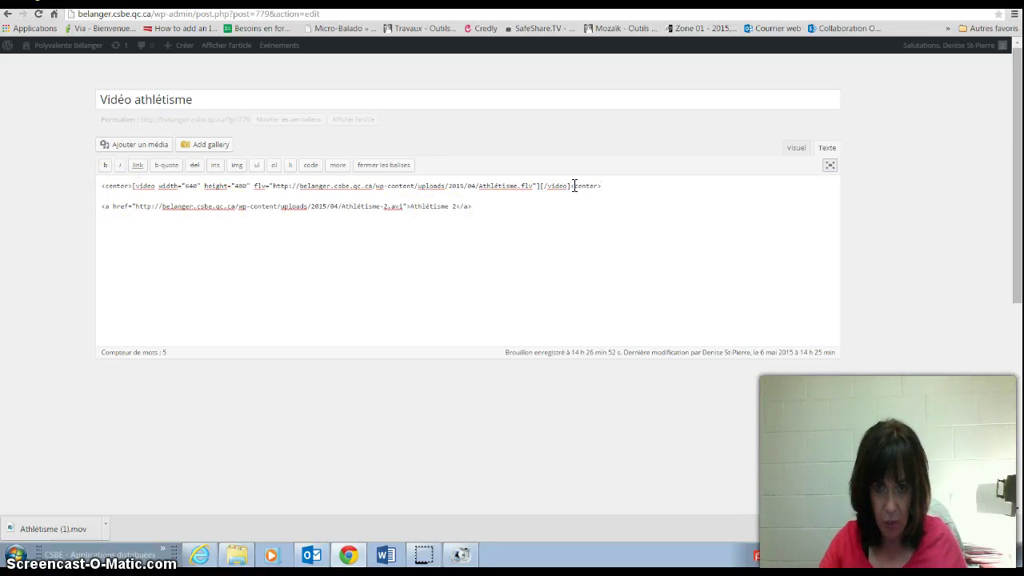
pyautogui.click(575, 186)
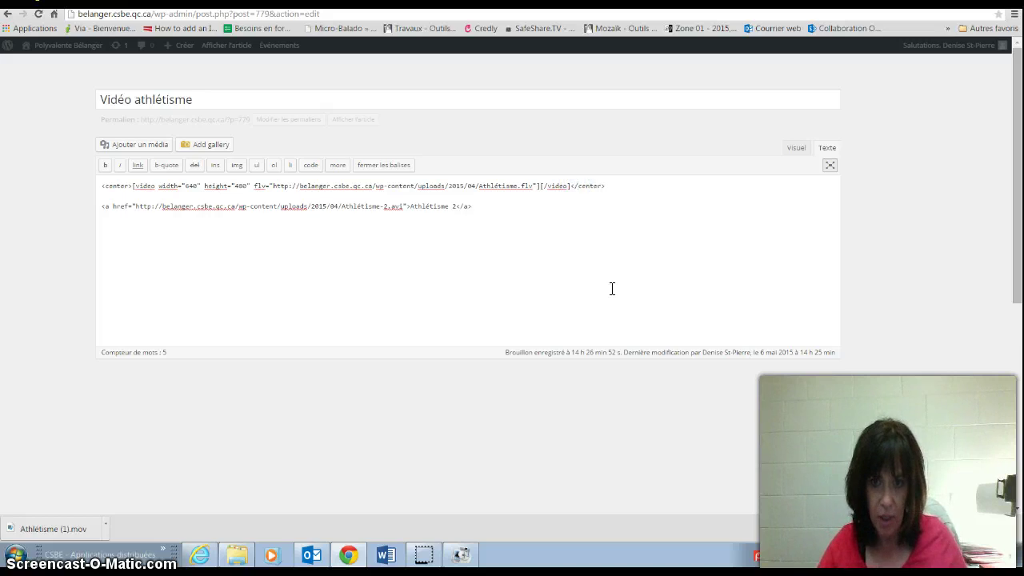
# Show the article in the visual editor and update it, declining to reload the page
pyautogui.click(797, 149)
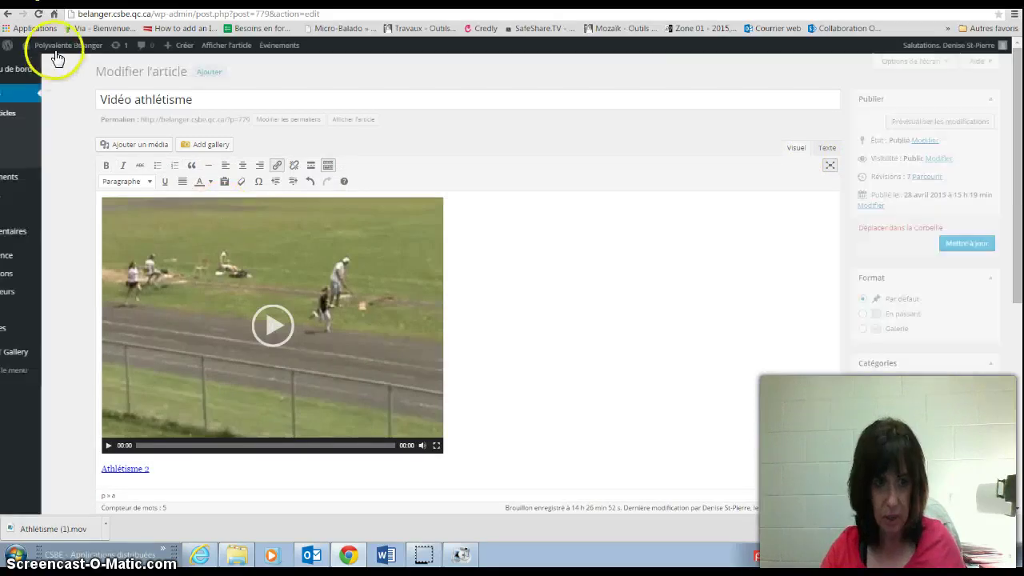
pyautogui.click(38, 13)
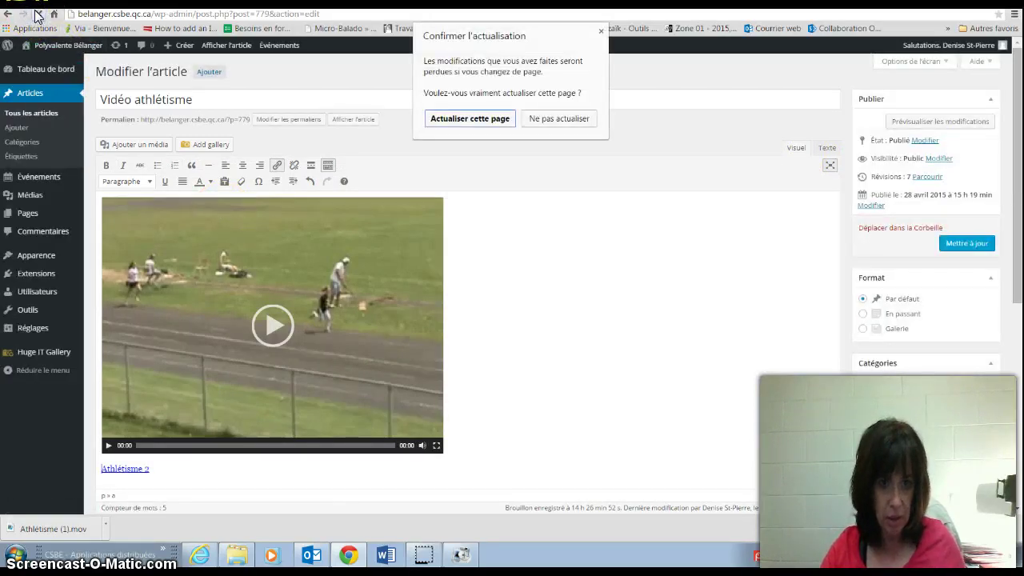
pyautogui.click(475, 127)
pyautogui.click(971, 244)
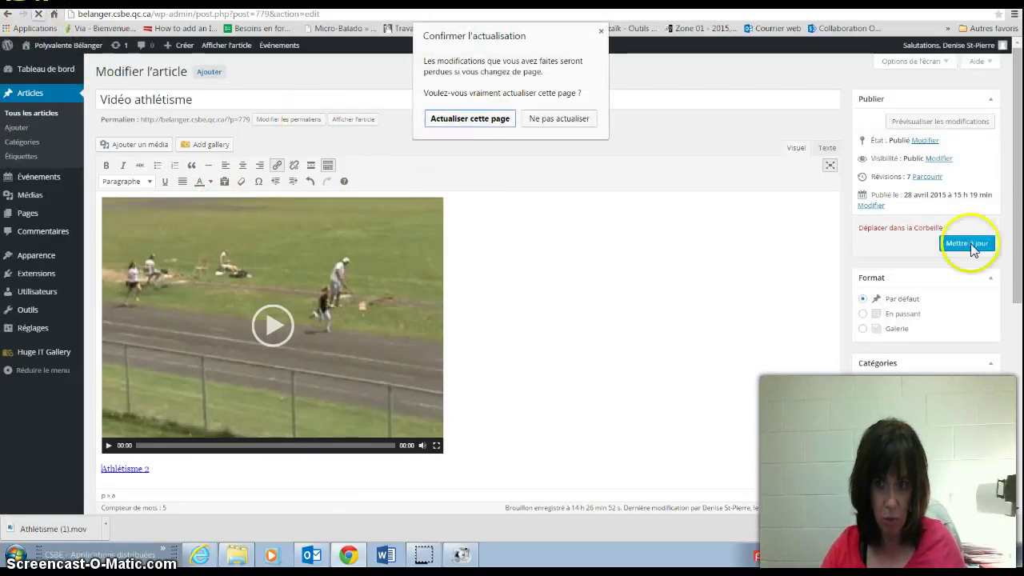
pyautogui.click(565, 120)
pyautogui.click(959, 248)
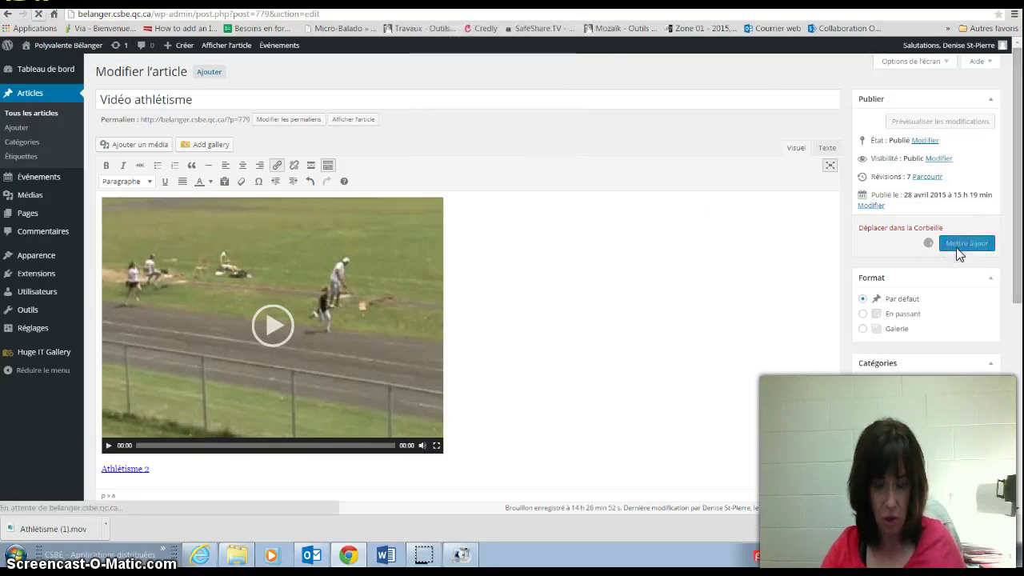
pyautogui.click(721, 320)
pyautogui.click(716, 220)
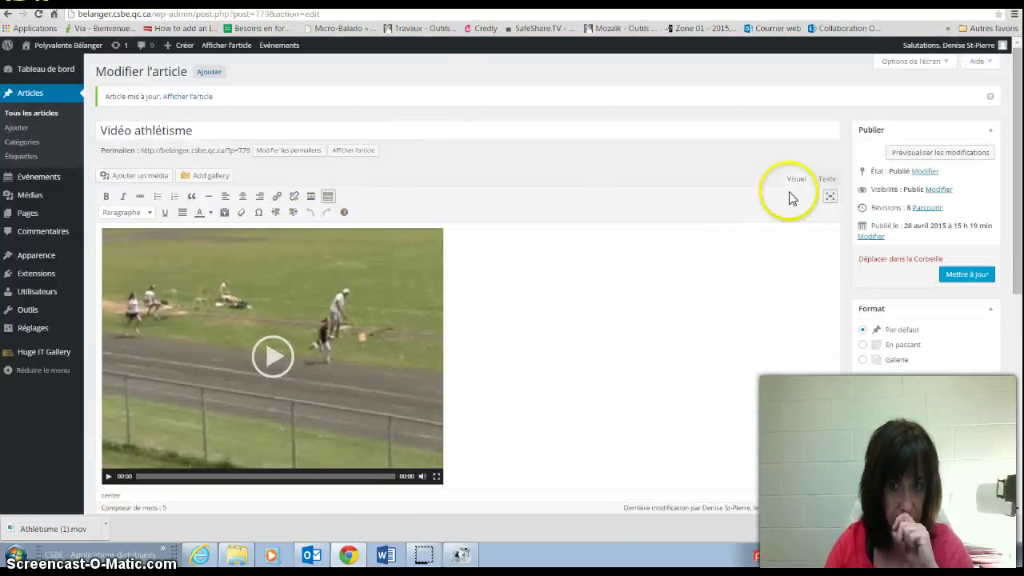
# Put the "Athlétisme 2" link on its own line below the closing </center> tag in the article's text editor
pyautogui.click(827, 178)
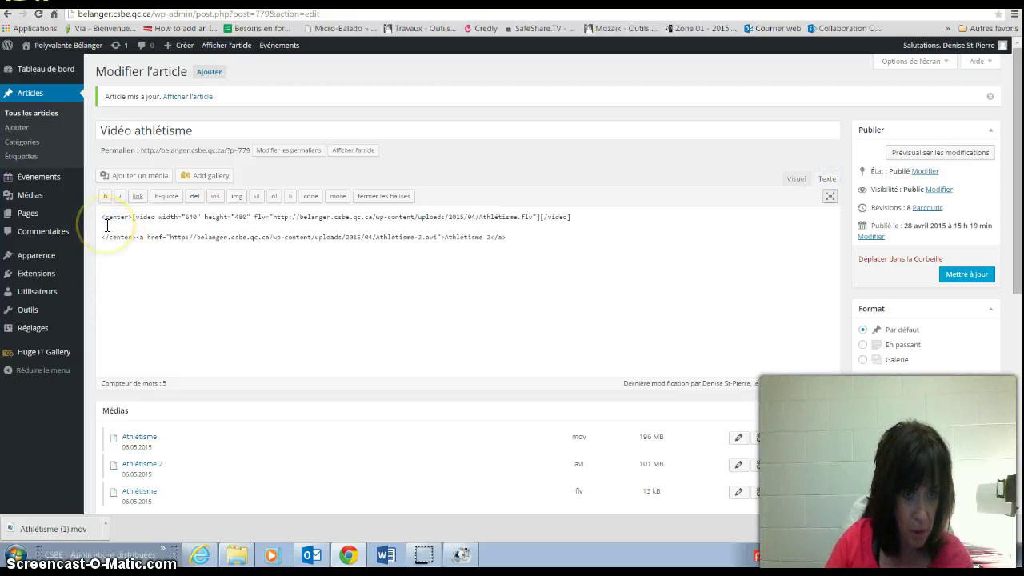
pyautogui.moveTo(105, 235); pyautogui.dragTo(137, 240)
pyautogui.click(135, 239)
pyautogui.write('/')
pyautogui.click(589, 213)
pyautogui.press('BackSpace')
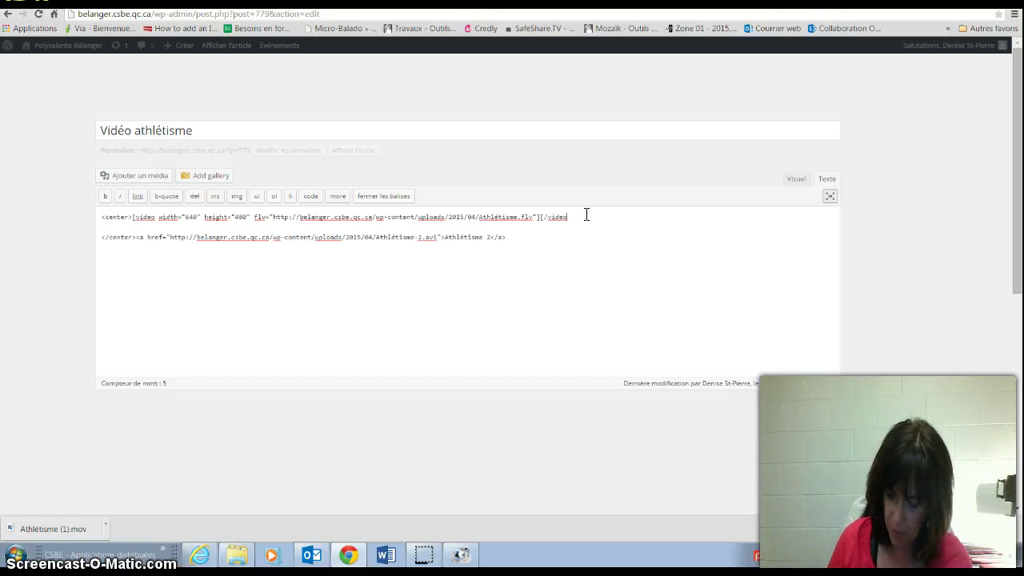
pyautogui.click(568, 215)
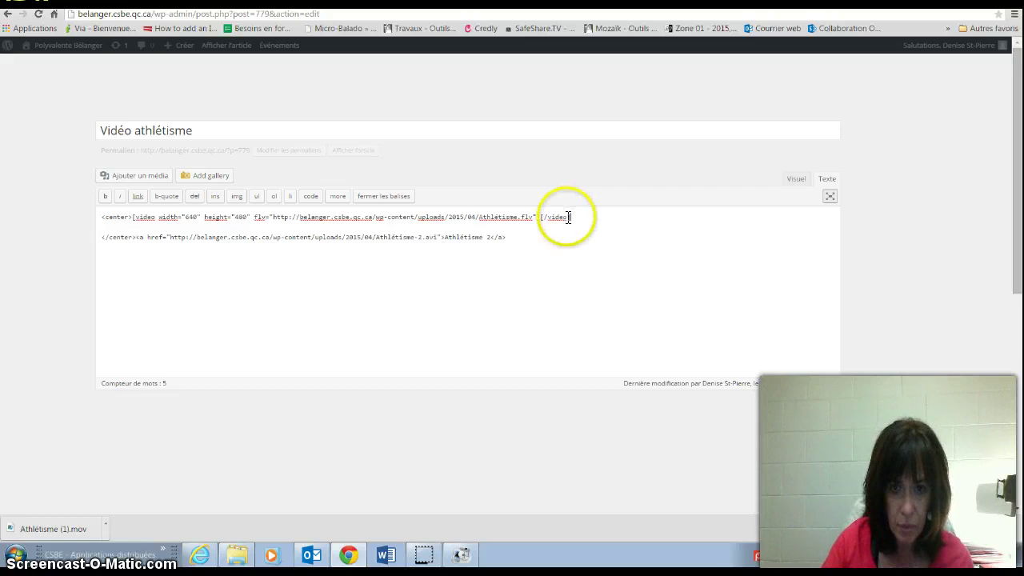
pyautogui.click(136, 238)
pyautogui.press('Return')
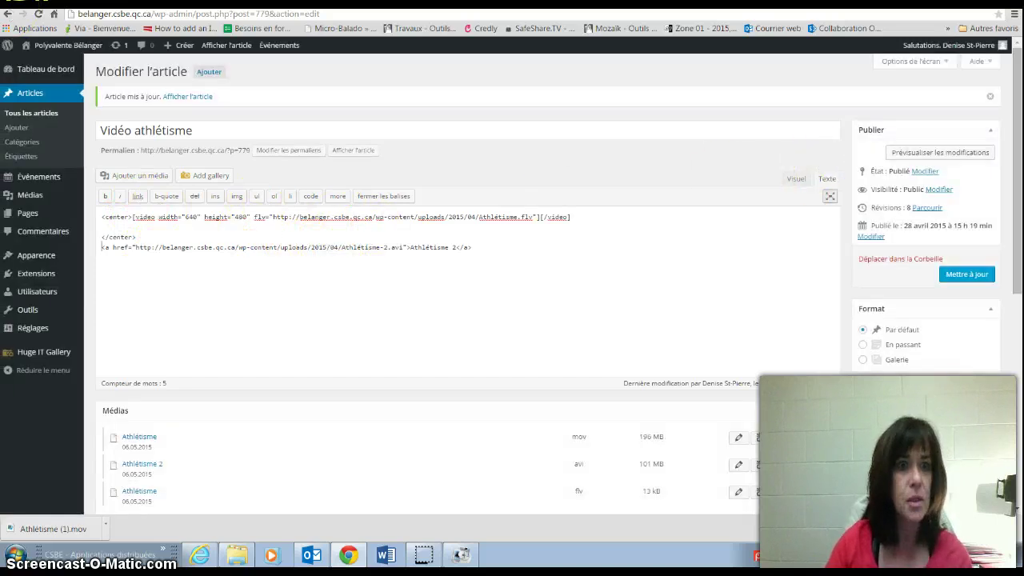
pyautogui.click(101, 247)
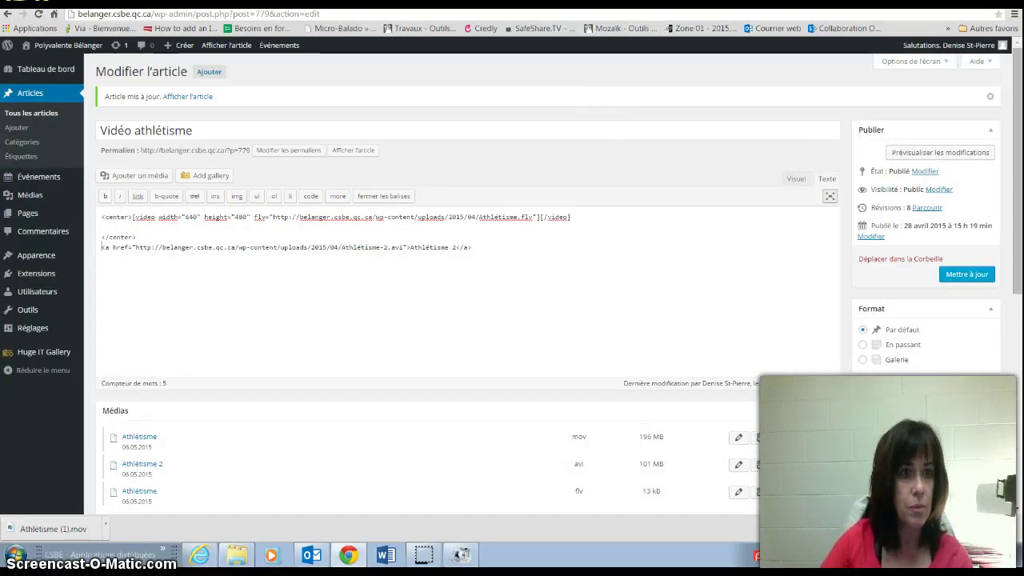